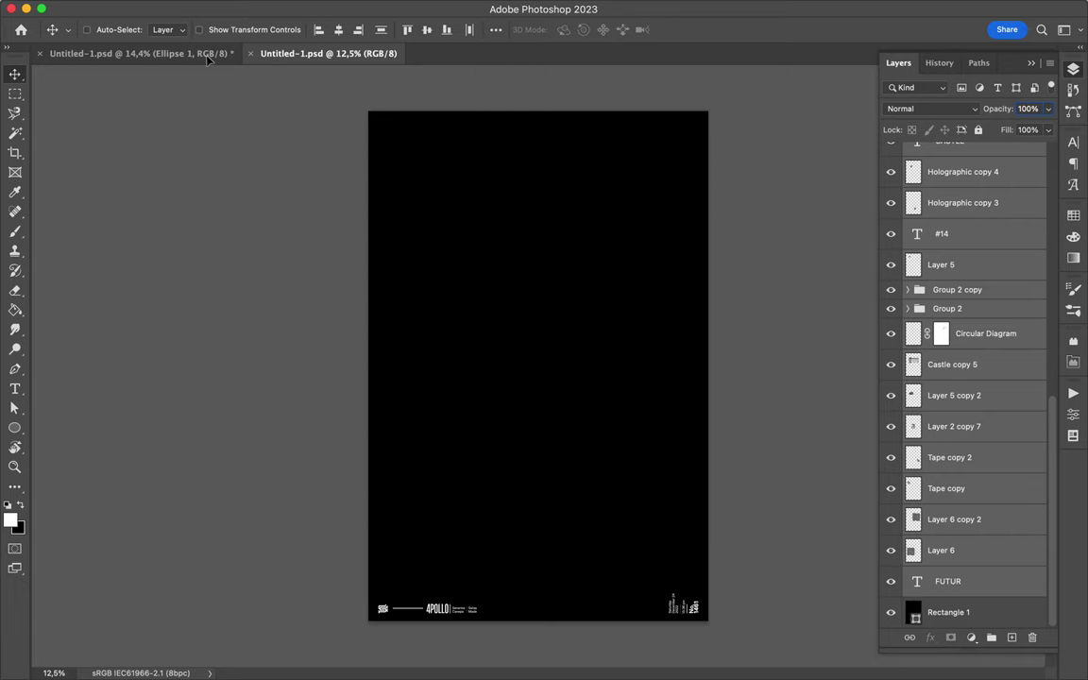
- Copy the castle collage layers into the black poster, rotate them 45° and reposition them
{"action": "left_click_drag", "start_coordinate": [568, 337], "coordinate": [566, 333]}
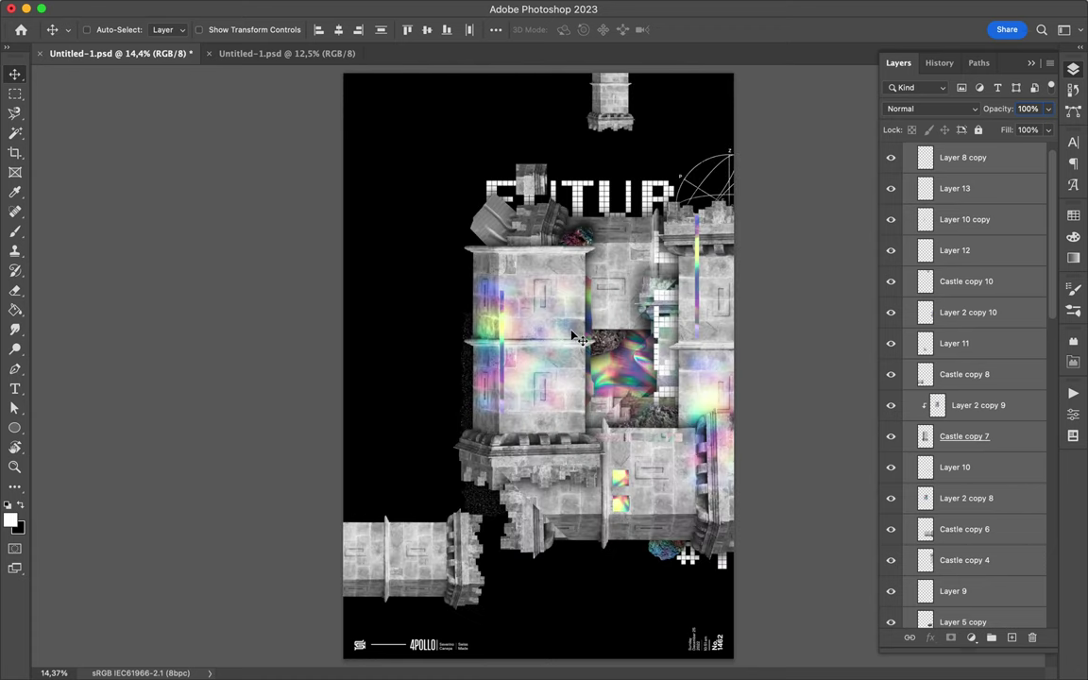
{"action": "key", "text": "ctrl+t"}
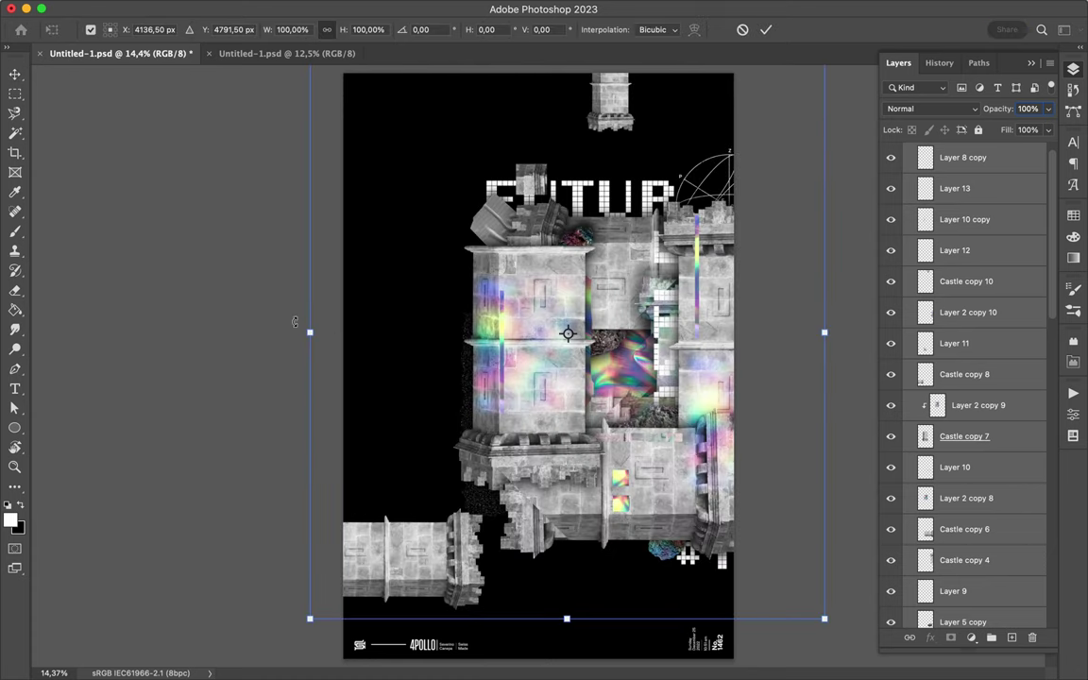
{"action": "left_click_drag", "start_coordinate": [295, 322], "coordinate": [414, 168]}
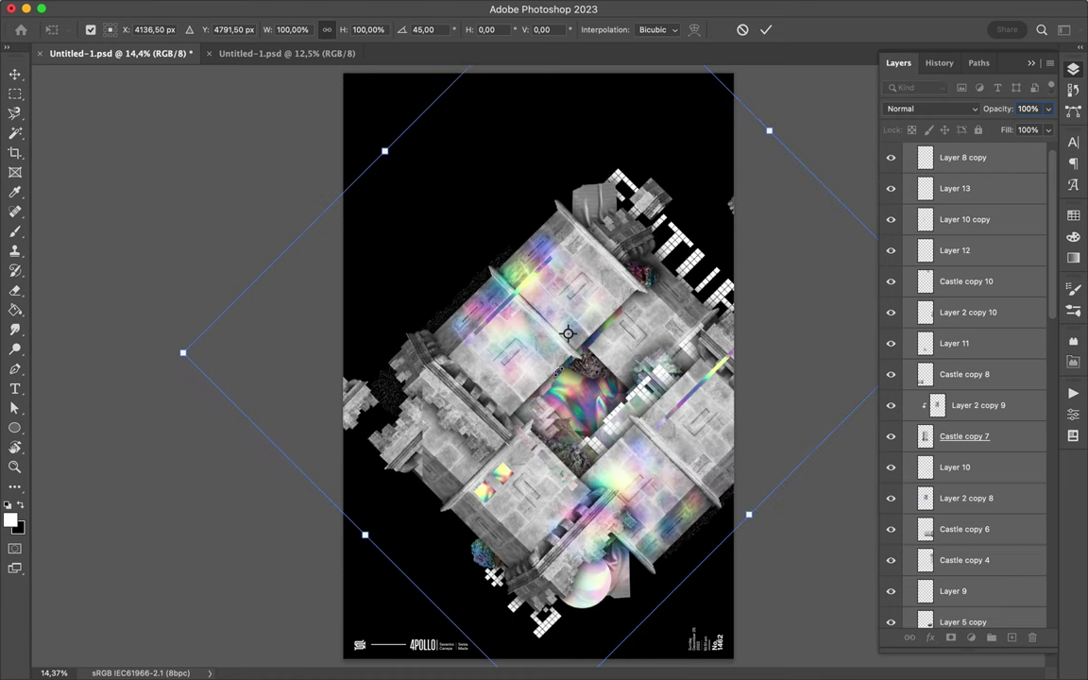
{"action": "left_click_drag", "start_coordinate": [503, 337], "coordinate": [538, 333]}
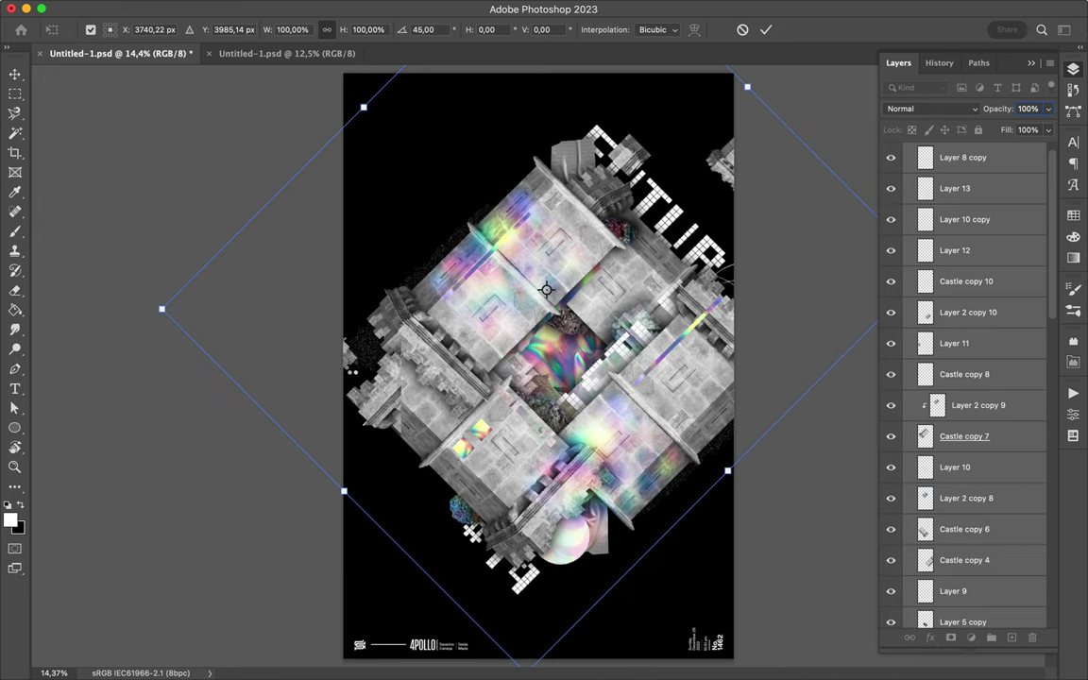
{"action": "key", "text": "Return"}
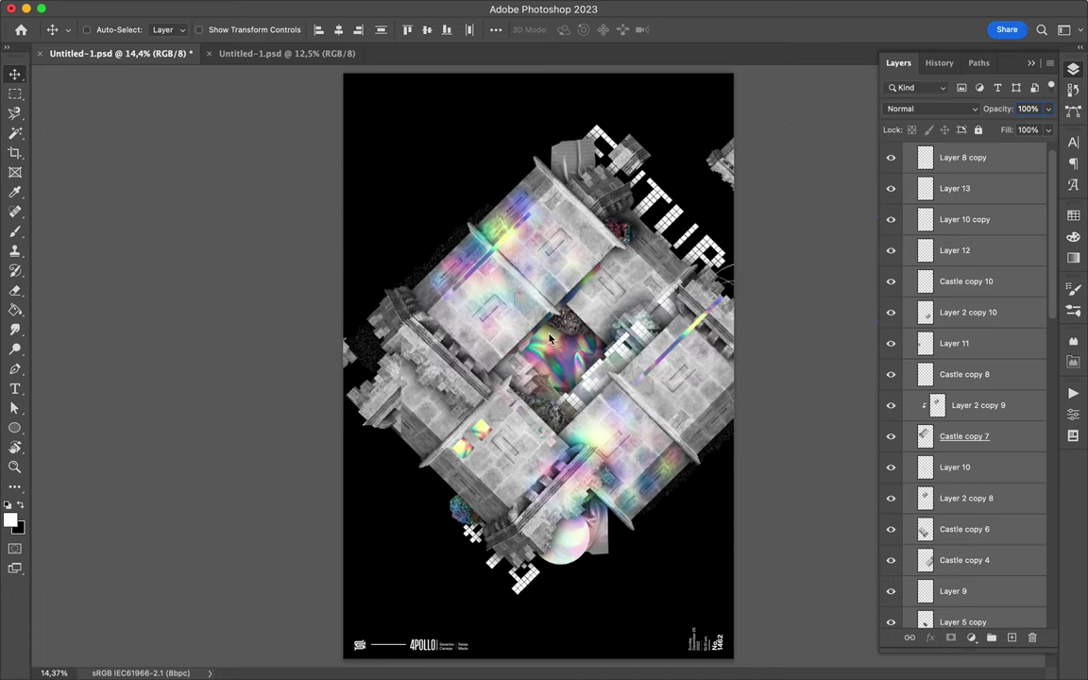
- Nudge the rotated collage up-left and edit the pixel-font issue number to read #15
{"action": "mouse_move", "coordinate": [558, 291]}
{"action": "left_mouse_down"}
{"action": "mouse_move", "coordinate": [479, 280]}
{"action": "mouse_move", "coordinate": [546, 294]}
{"action": "left_mouse_up"}
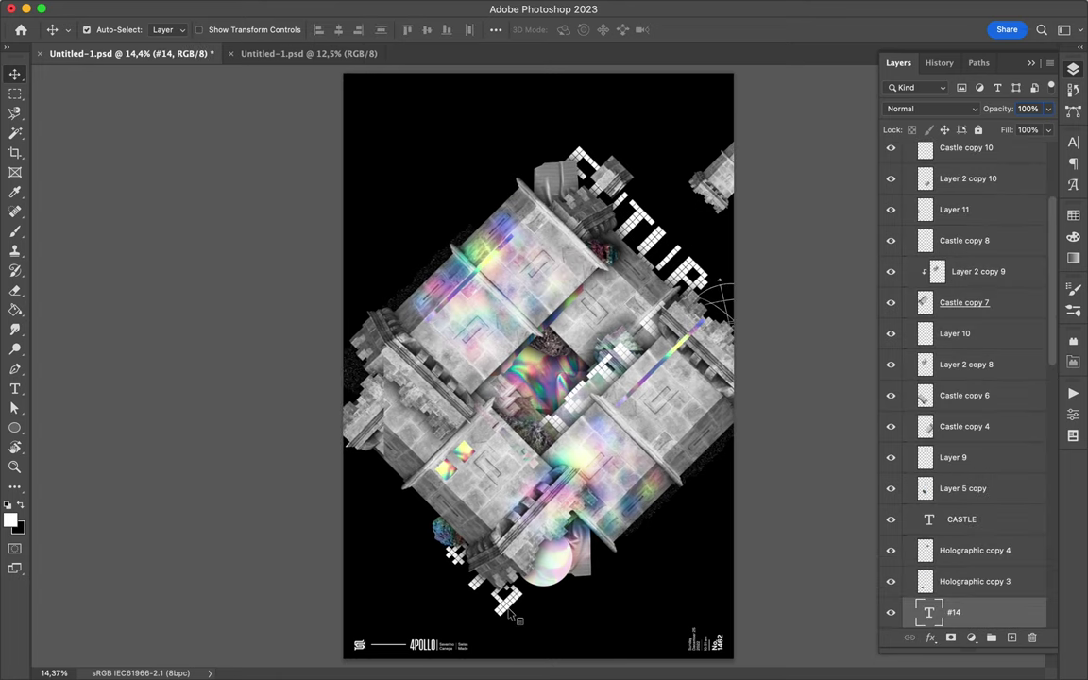
{"action": "left_click", "coordinate": [519, 619], "text": "ctrl"}
{"action": "key", "text": "t"}
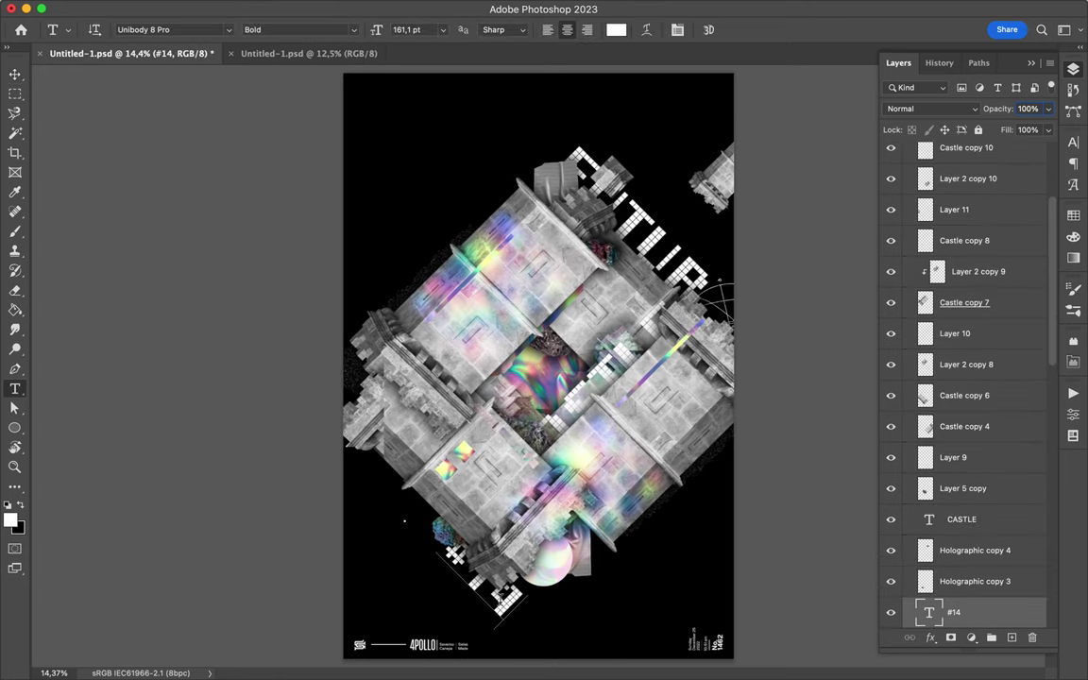
{"action": "left_click", "coordinate": [507, 596]}
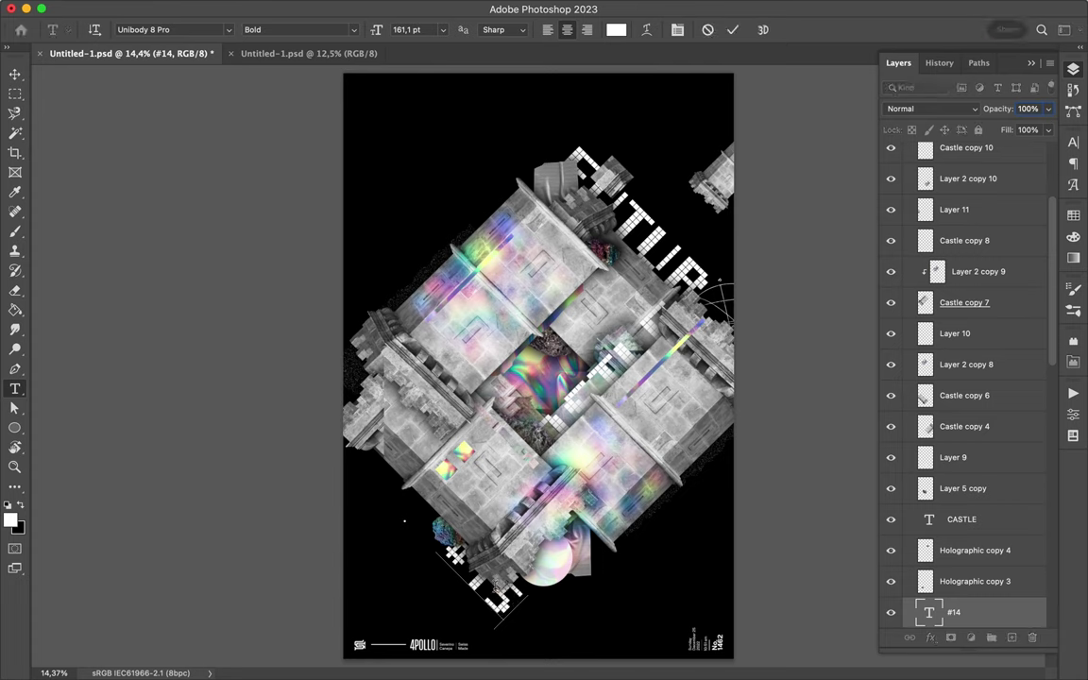
{"action": "key", "text": "ctrl+Return"}
{"action": "key", "text": "v"}
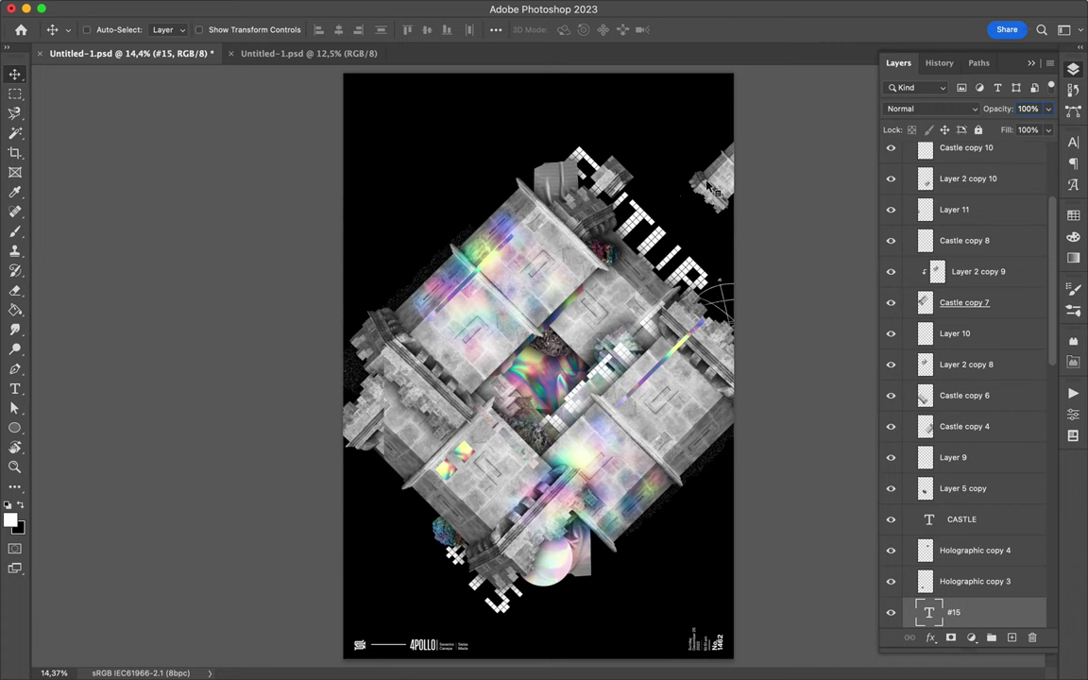
{"action": "key", "text": "ctrl"}
- Select Layer 11, then inspect the Castle copy 8 piece in the unrotated poster document
{"action": "left_click", "coordinate": [374, 415], "text": "ctrl"}
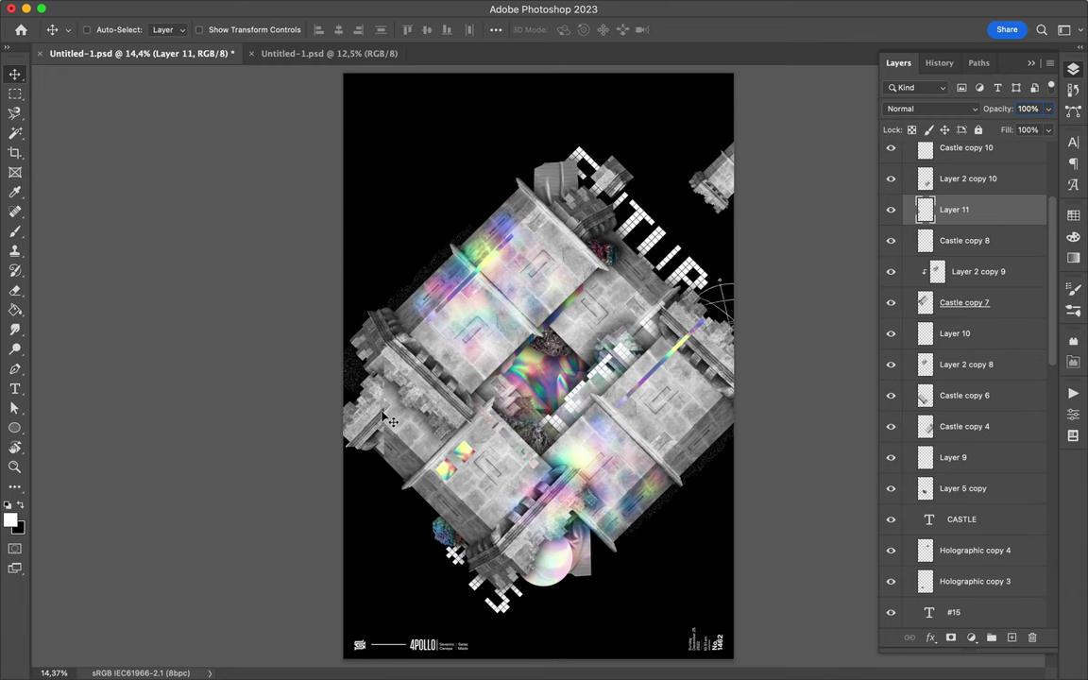
{"action": "left_click", "coordinate": [340, 52]}
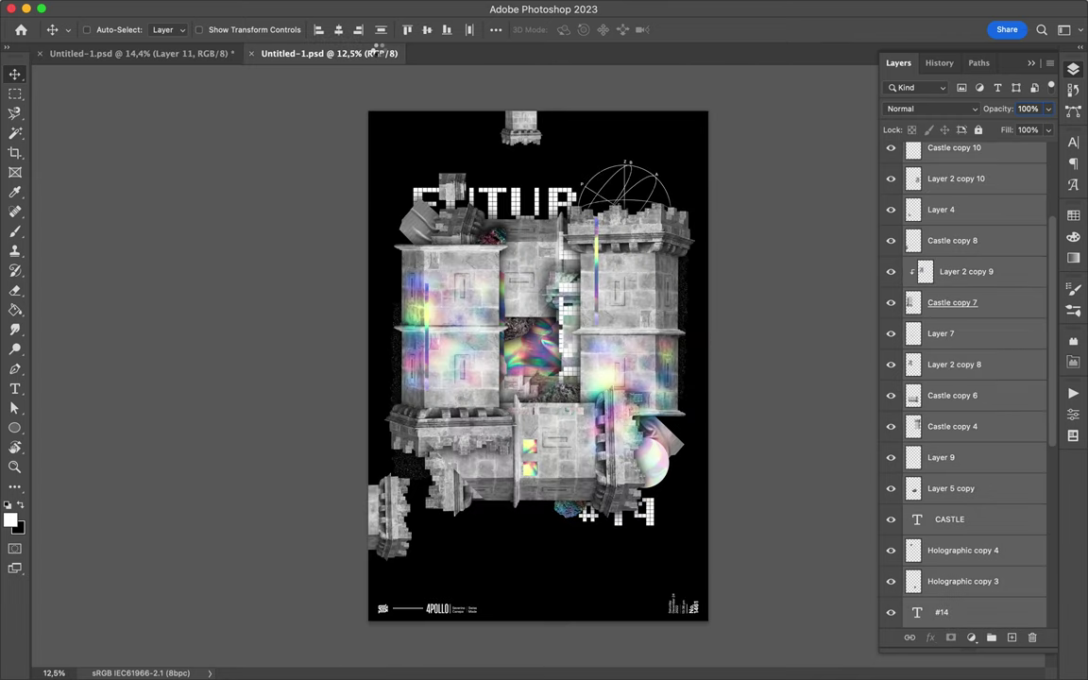
{"action": "left_click", "coordinate": [403, 516], "text": "ctrl"}
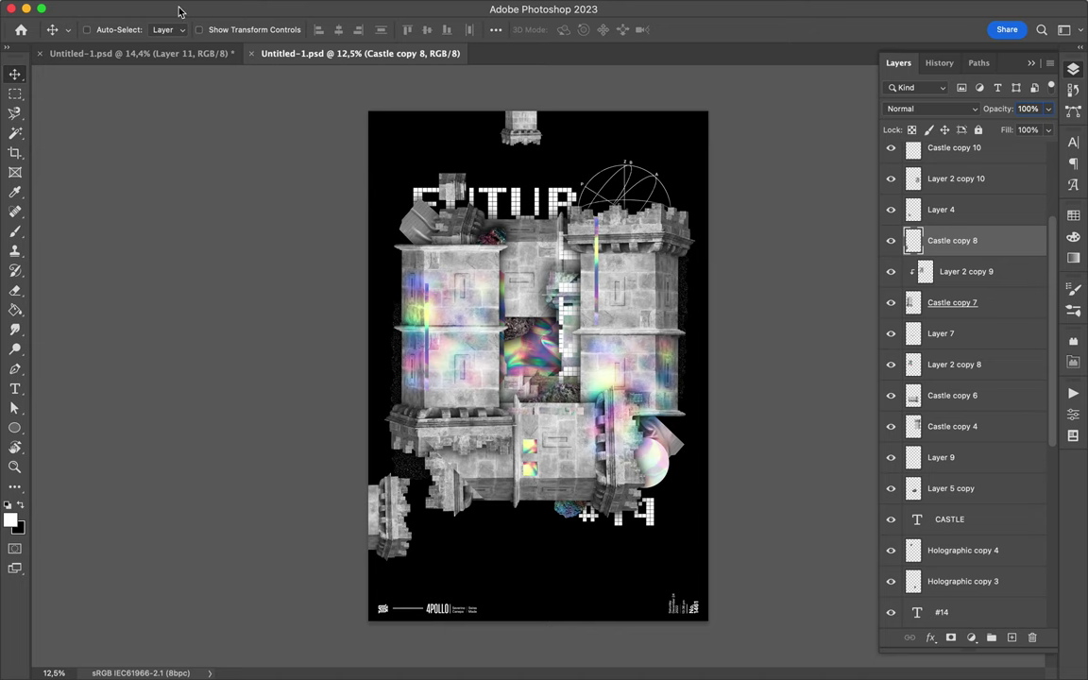
- In the rotated poster, drag Castle copy 8 down to the lower-left edge
{"action": "left_click", "coordinate": [160, 49]}
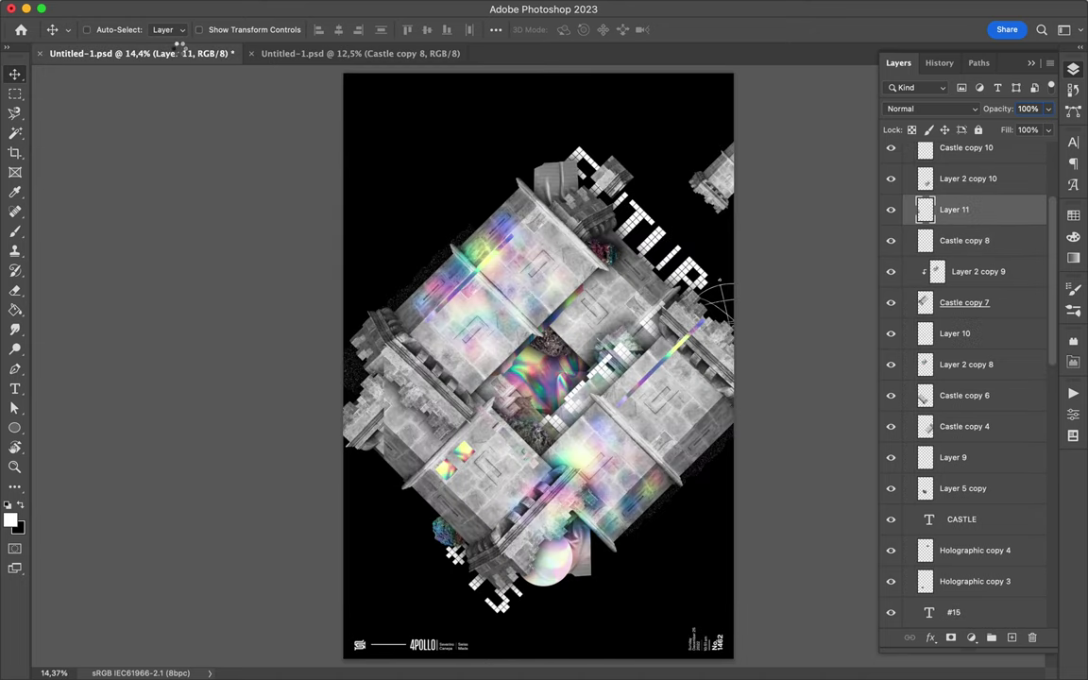
{"action": "left_click", "coordinate": [965, 241]}
{"action": "left_click_drag", "start_coordinate": [361, 507], "coordinate": [374, 597]}
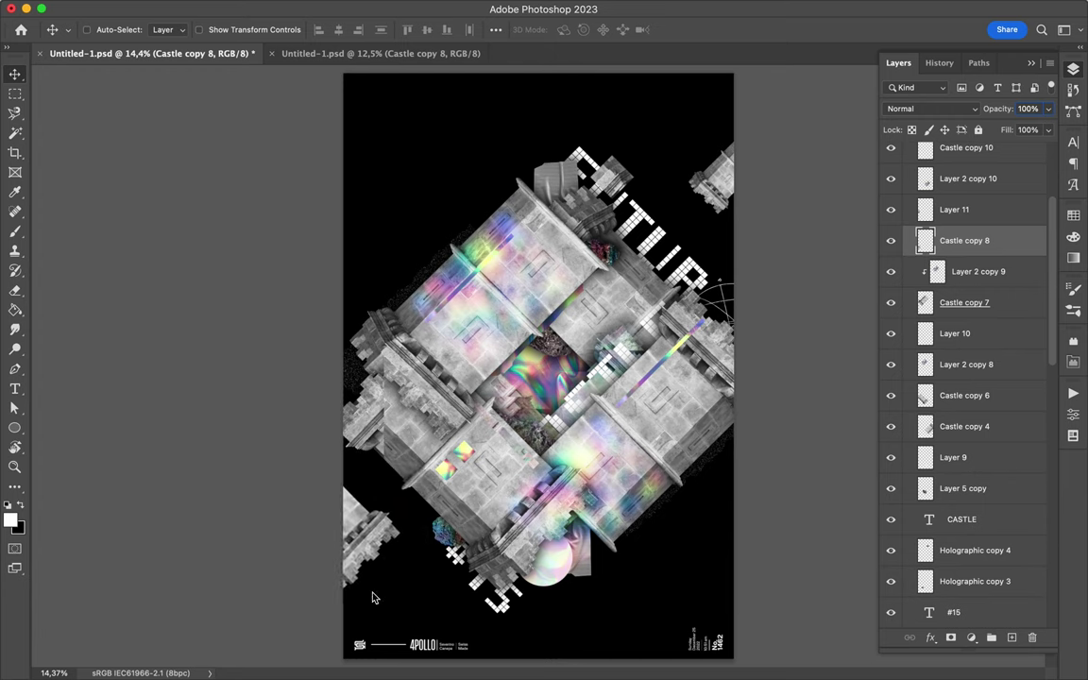
{"action": "left_click", "coordinate": [737, 324]}
{"action": "left_click", "coordinate": [735, 324]}
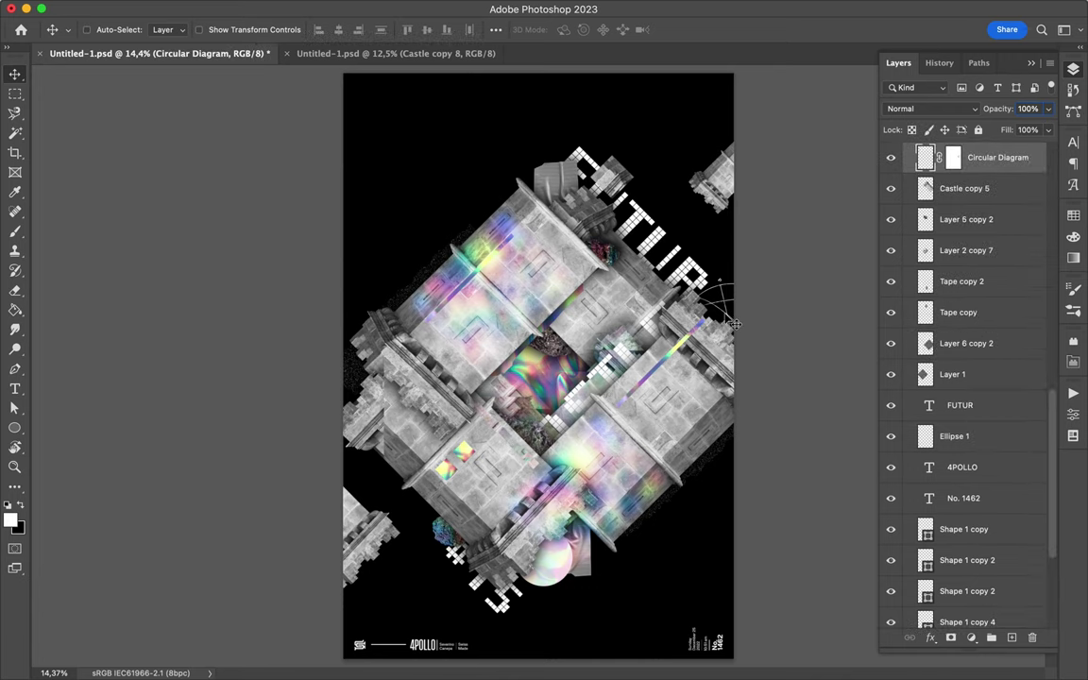
- Centre the Circular Diagram horizontally on canvas near the top; lower the top-right castle fragment
{"action": "left_click_drag", "start_coordinate": [735, 324], "coordinate": [506, 207]}
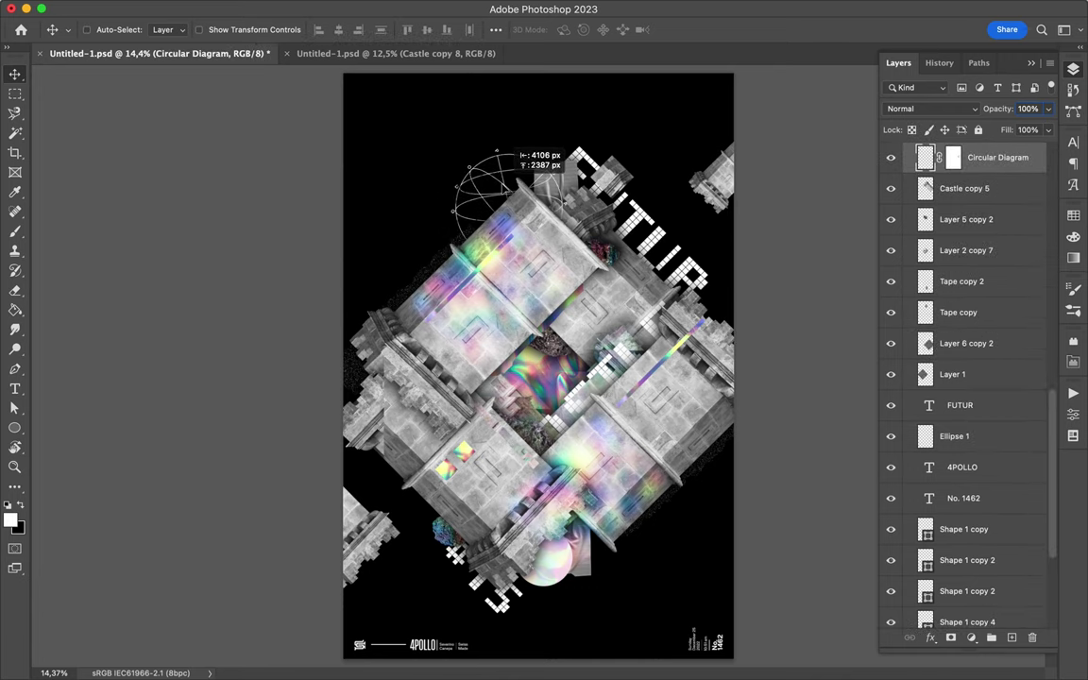
{"action": "mouse_move", "coordinate": [506, 189]}
{"action": "left_mouse_down"}
{"action": "mouse_move", "coordinate": [498, 184]}
{"action": "mouse_move", "coordinate": [536, 139]}
{"action": "left_mouse_up"}
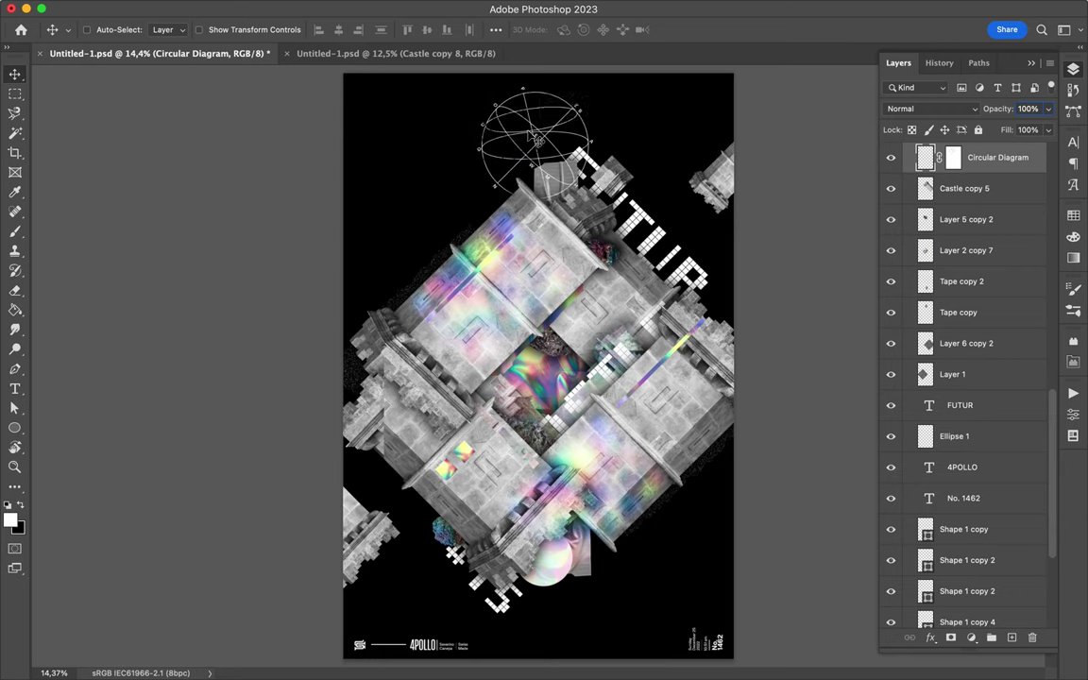
{"action": "left_click", "coordinate": [495, 31]}
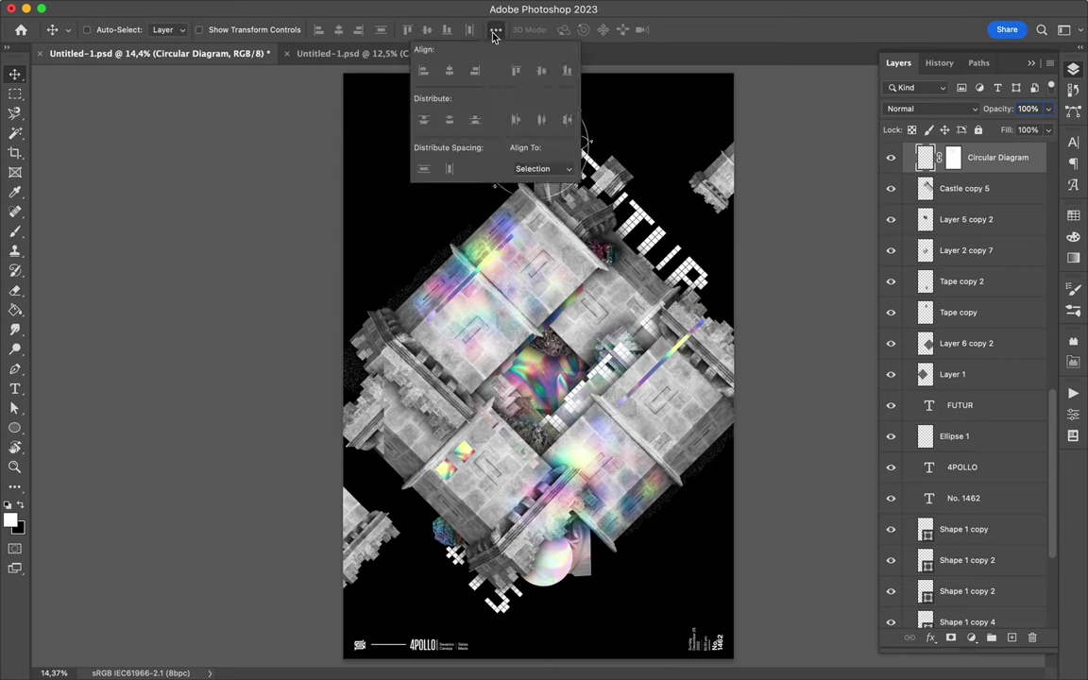
{"action": "left_click", "coordinate": [535, 168]}
{"action": "left_click", "coordinate": [527, 184]}
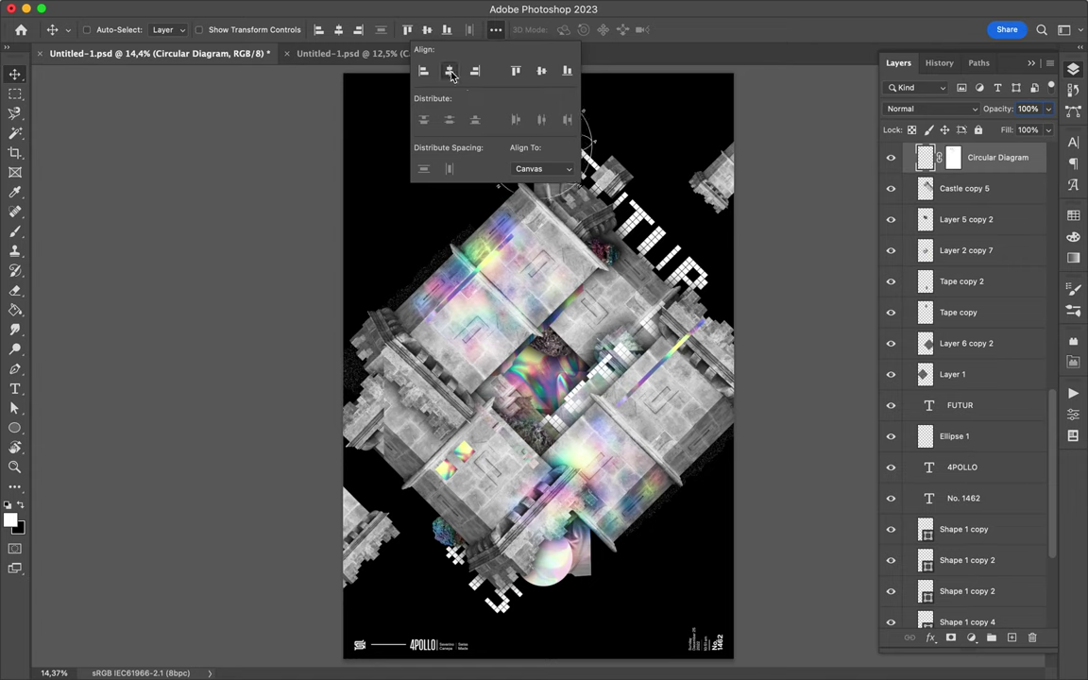
{"action": "left_click", "coordinate": [452, 76]}
{"action": "left_click_drag", "start_coordinate": [501, 129], "coordinate": [537, 178]}
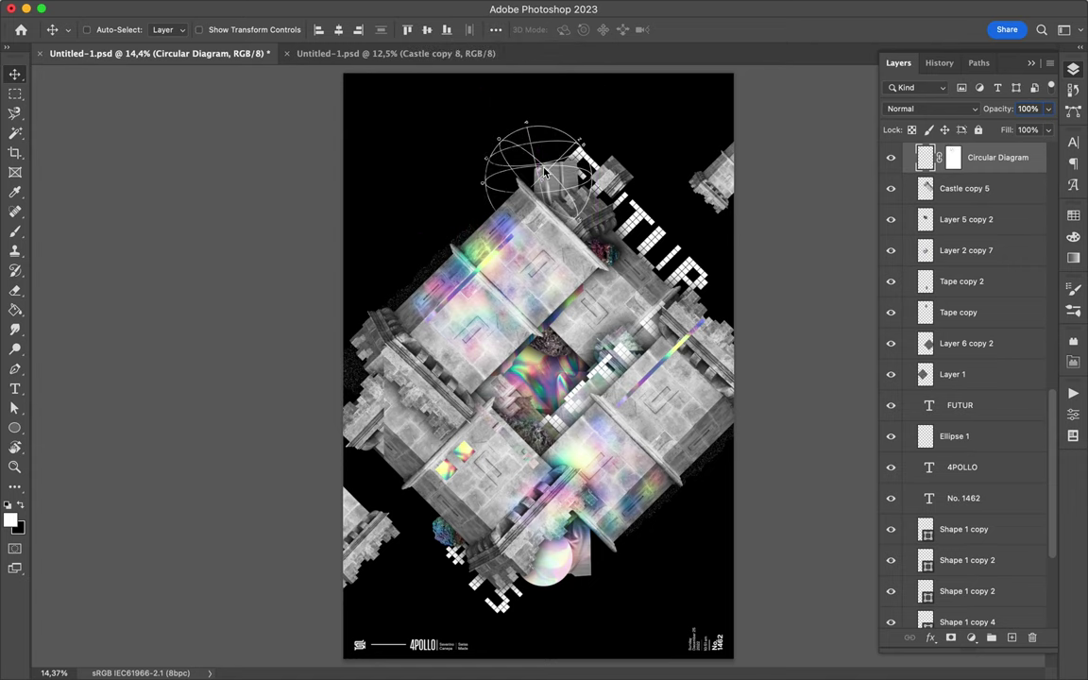
{"action": "left_click", "coordinate": [720, 194], "text": "ctrl"}
{"action": "left_click_drag", "start_coordinate": [718, 196], "coordinate": [713, 240]}
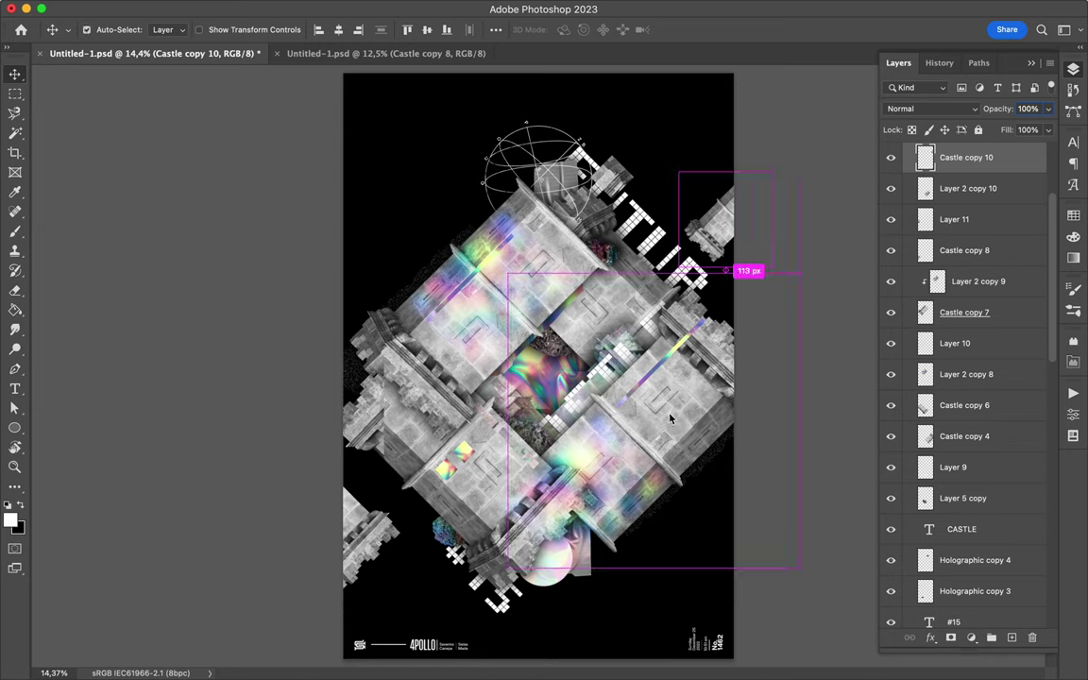
- Save the poster, then toggle Layer 10 copy, Layer 13 and Layer 8 copy visibility to inspect them
{"action": "key", "text": "ctrl+s"}
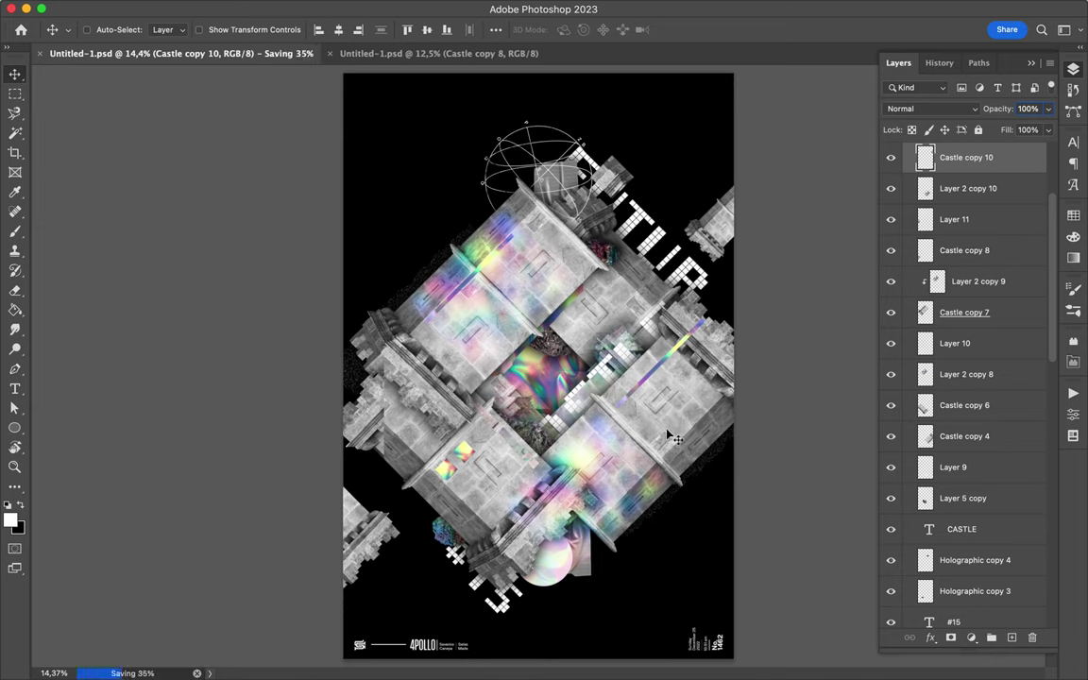
{"action": "scroll", "coordinate": [931, 251], "scroll_direction": "up", "scroll_amount": 2}
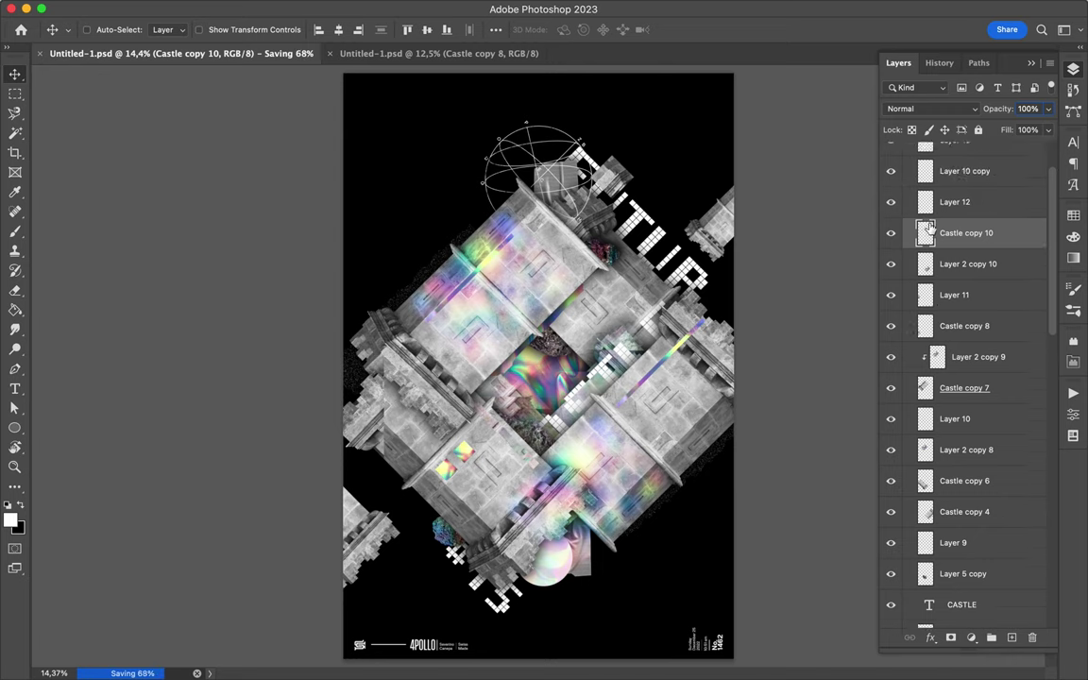
{"action": "scroll", "coordinate": [931, 227], "scroll_direction": "up", "scroll_amount": 2}
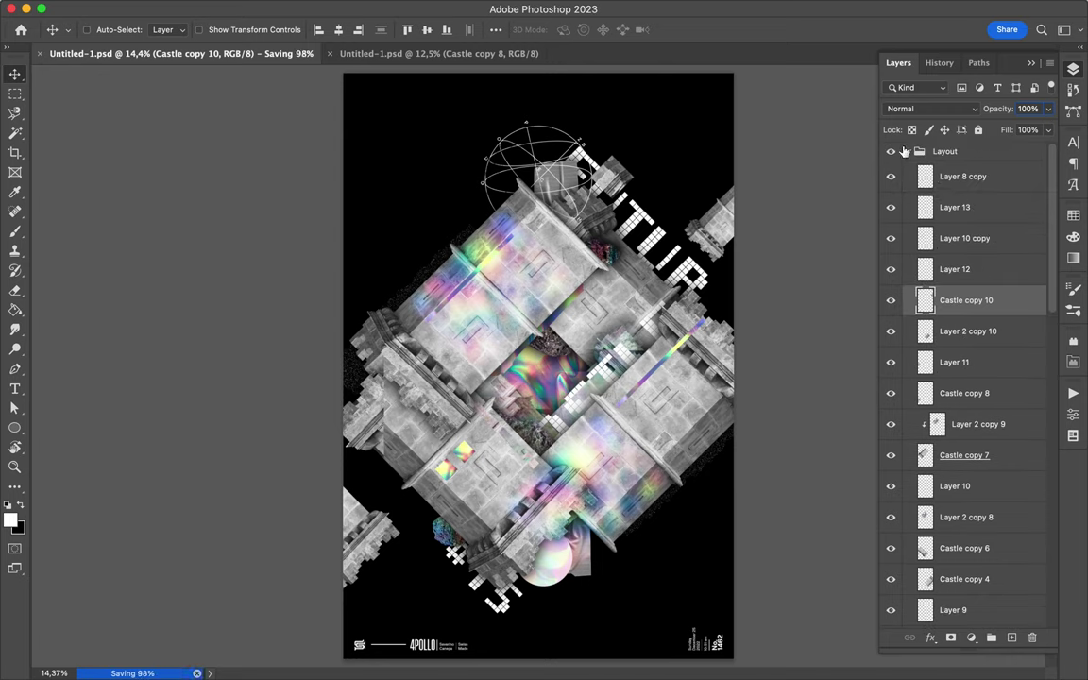
{"action": "left_click", "coordinate": [959, 271]}
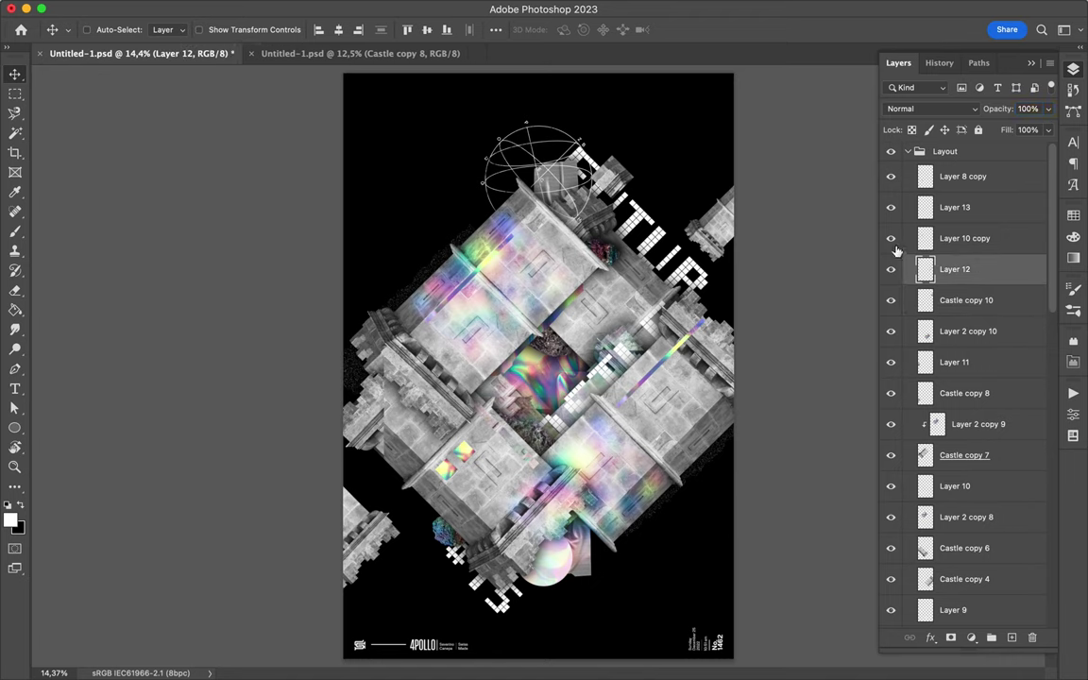
{"action": "left_click", "coordinate": [893, 240]}
{"action": "left_click", "coordinate": [889, 215]}
{"action": "left_click", "coordinate": [890, 205]}
{"action": "left_click", "coordinate": [890, 180]}
- Select Layer 8 copy through FUTUR and move them to just above Rectangle 1
{"action": "left_click", "coordinate": [955, 185]}
{"action": "scroll", "coordinate": [953, 193], "scroll_direction": "down", "scroll_amount": 10}
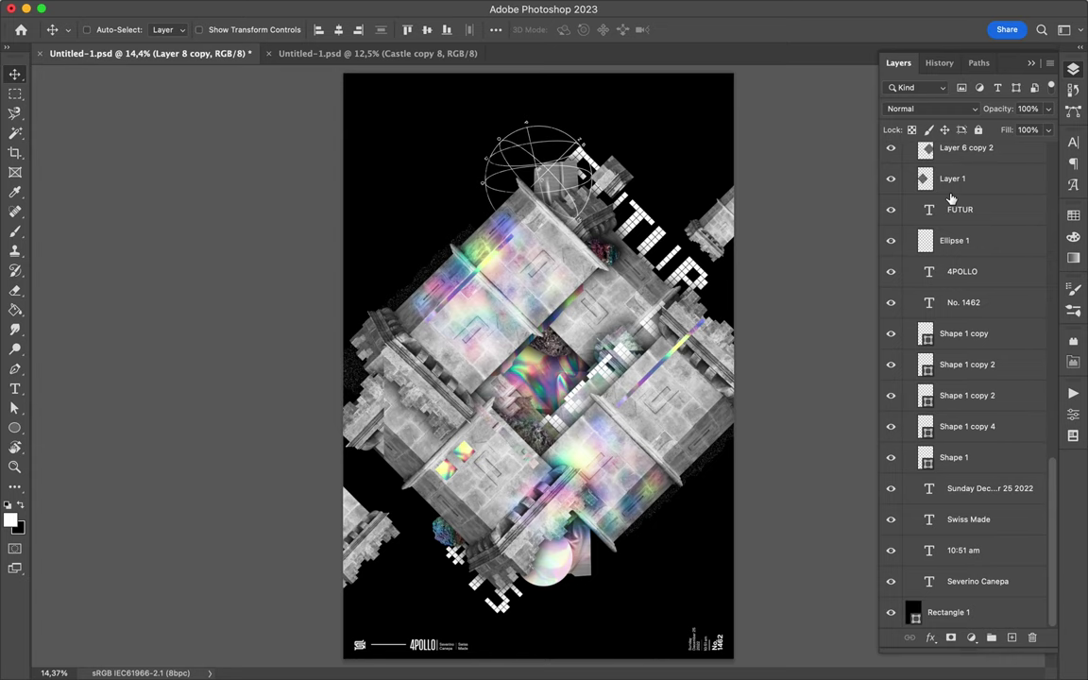
{"action": "scroll", "coordinate": [952, 196], "scroll_direction": "up", "scroll_amount": 2}
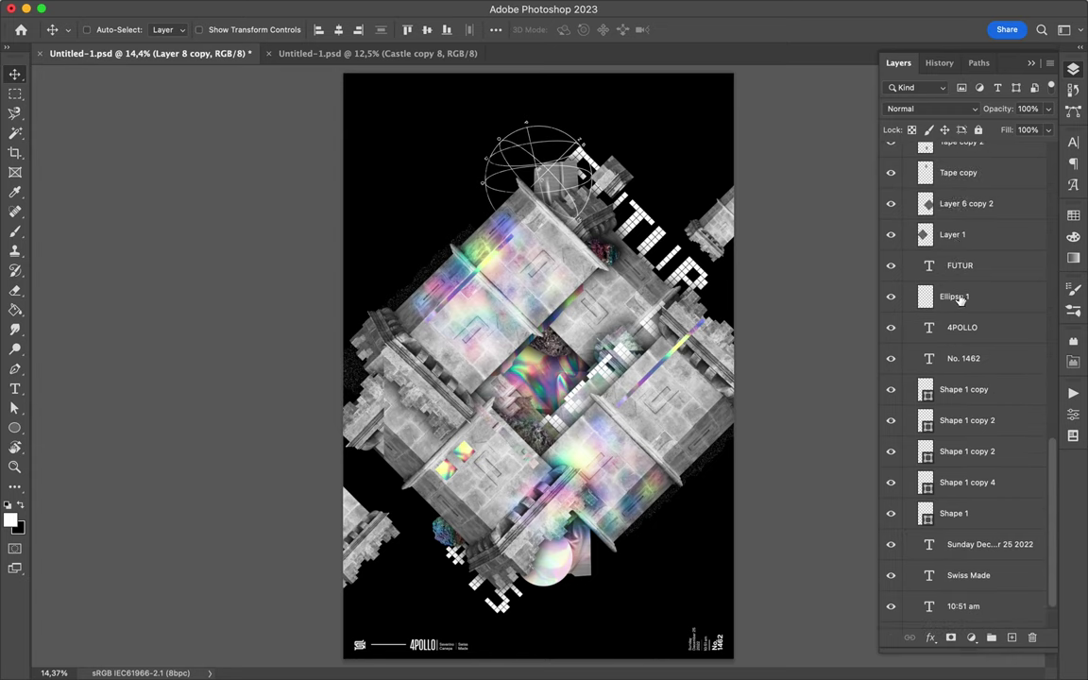
{"action": "left_click", "coordinate": [959, 266], "text": "shift"}
{"action": "scroll", "coordinate": [959, 237], "scroll_direction": "down", "scroll_amount": 2}
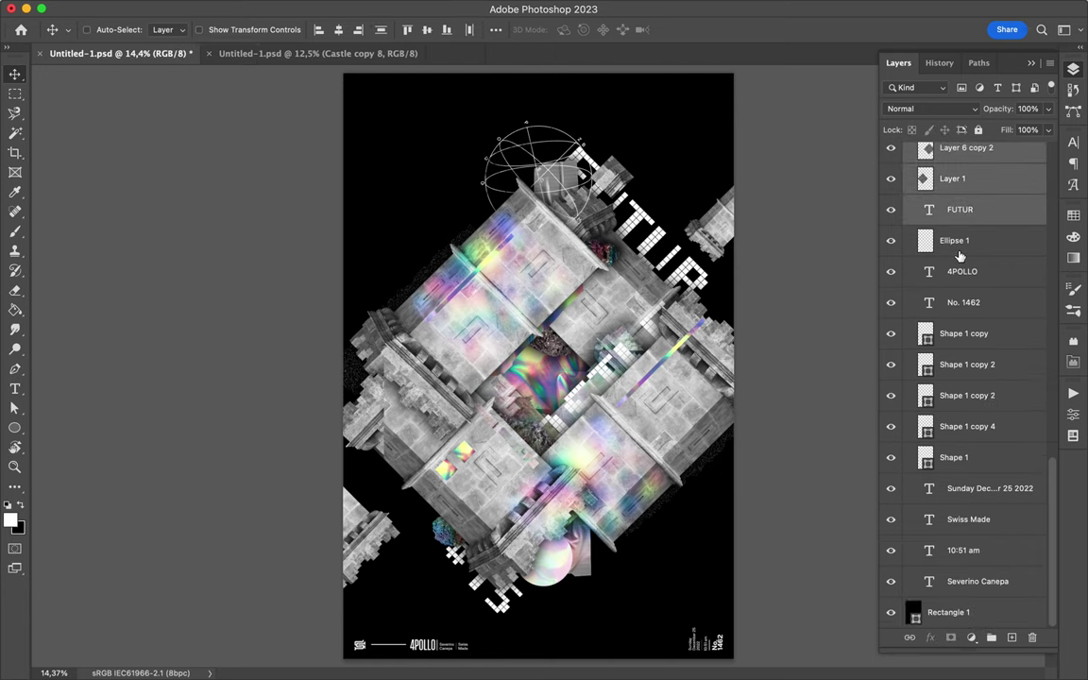
{"action": "mouse_move", "coordinate": [960, 218]}
{"action": "left_mouse_down"}
{"action": "mouse_move", "coordinate": [954, 606]}
{"action": "mouse_move", "coordinate": [951, 425]}
{"action": "left_mouse_up"}
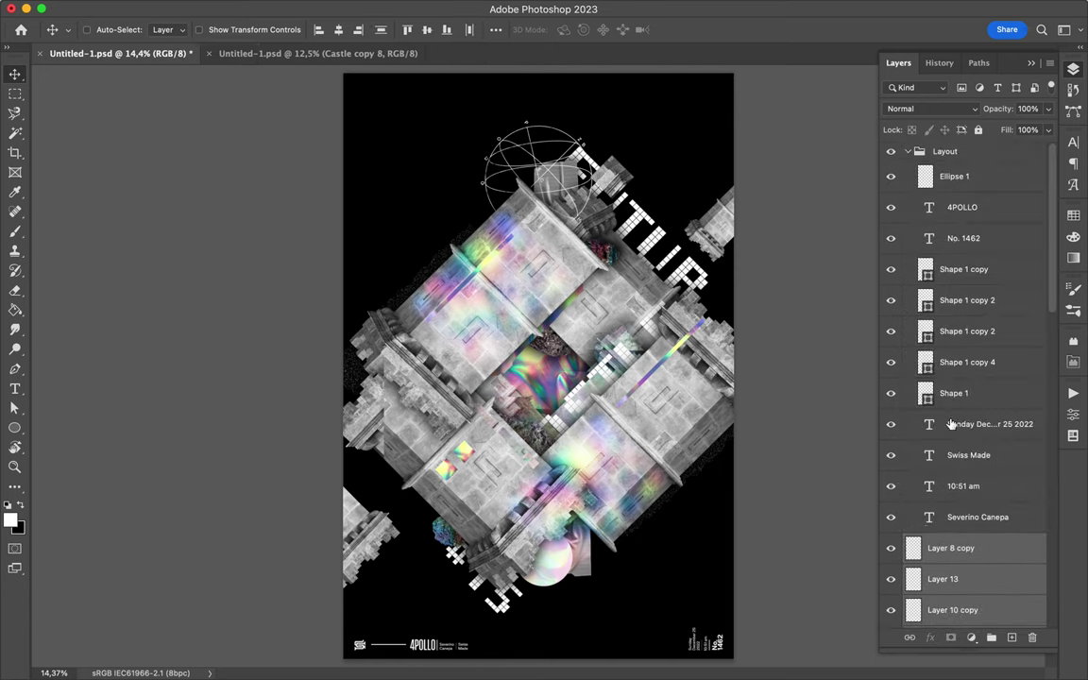
{"action": "scroll", "coordinate": [951, 426], "scroll_direction": "down", "scroll_amount": 5}
{"action": "scroll", "coordinate": [951, 425], "scroll_direction": "down", "scroll_amount": 5}
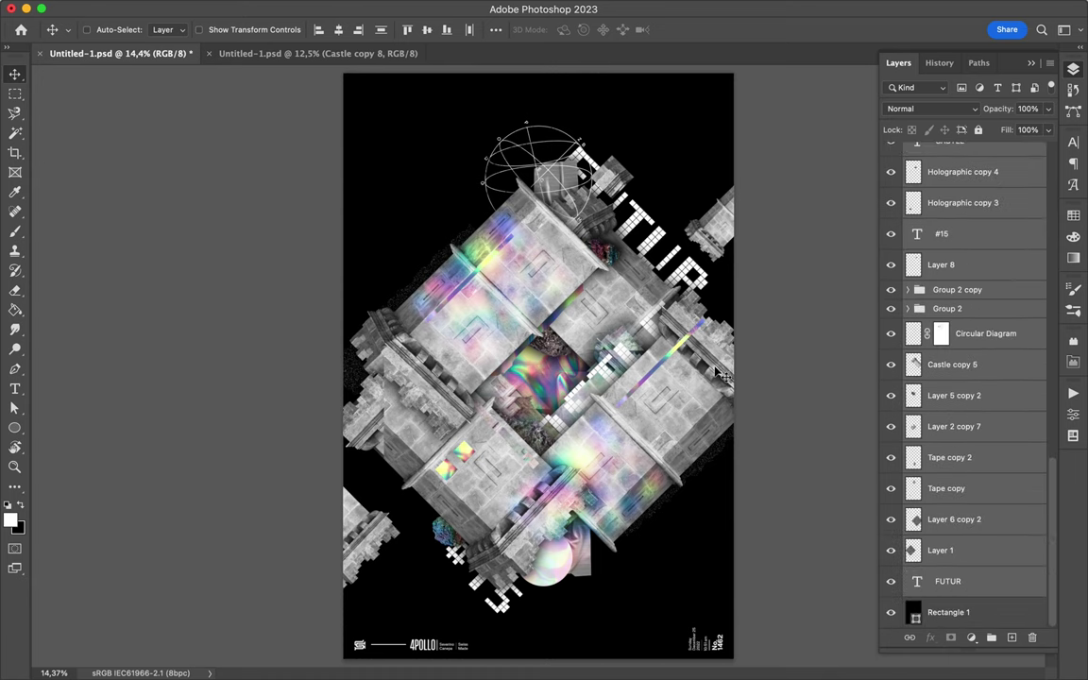
- Scale the selected collage layers to 85.96% and shift them slightly up and left
{"action": "key", "text": "ctrl+t"}
{"action": "left_click_drag", "start_coordinate": [800, 390], "coordinate": [759, 395]}
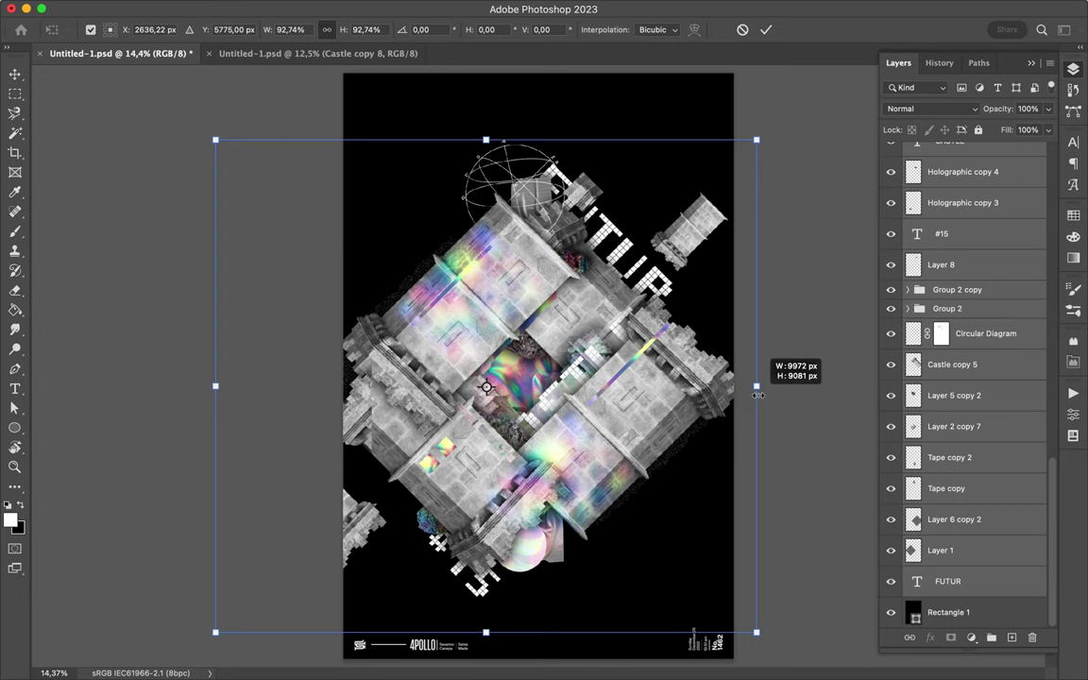
{"action": "left_click_drag", "start_coordinate": [758, 395], "coordinate": [758, 395]}
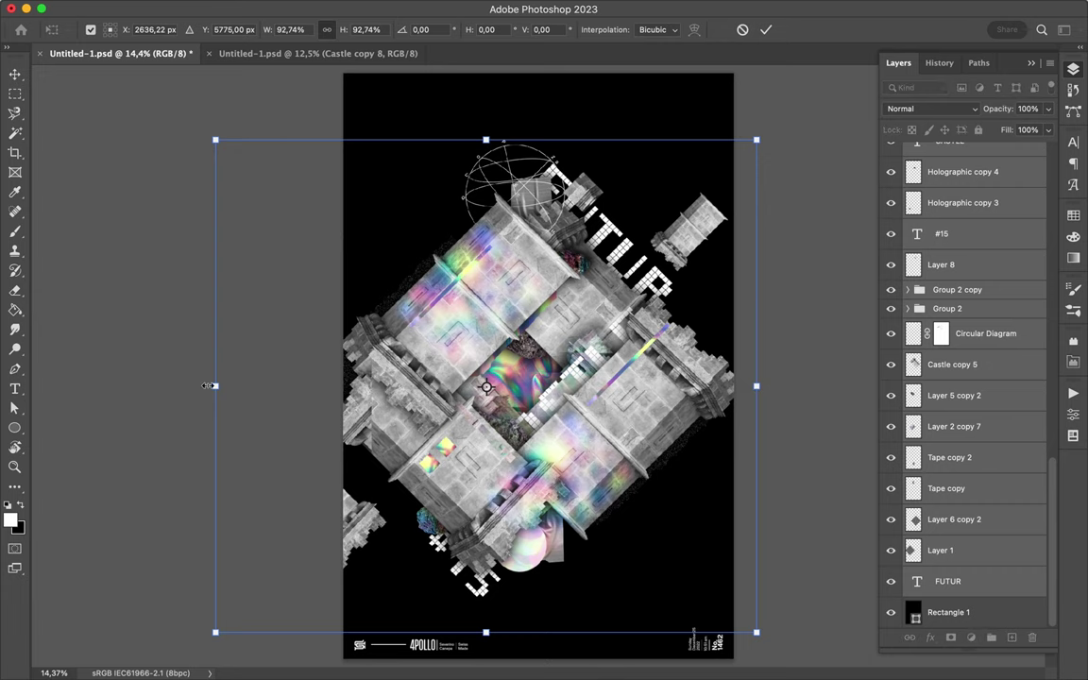
{"action": "left_click_drag", "start_coordinate": [213, 385], "coordinate": [251, 386]}
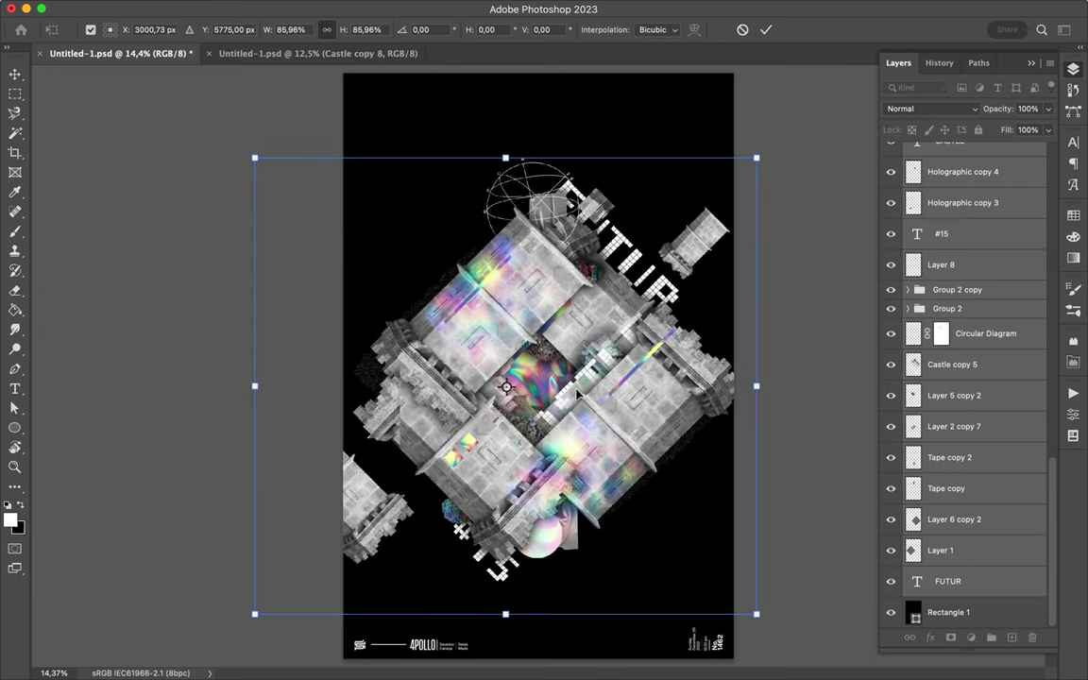
{"action": "left_click_drag", "start_coordinate": [577, 395], "coordinate": [565, 376]}
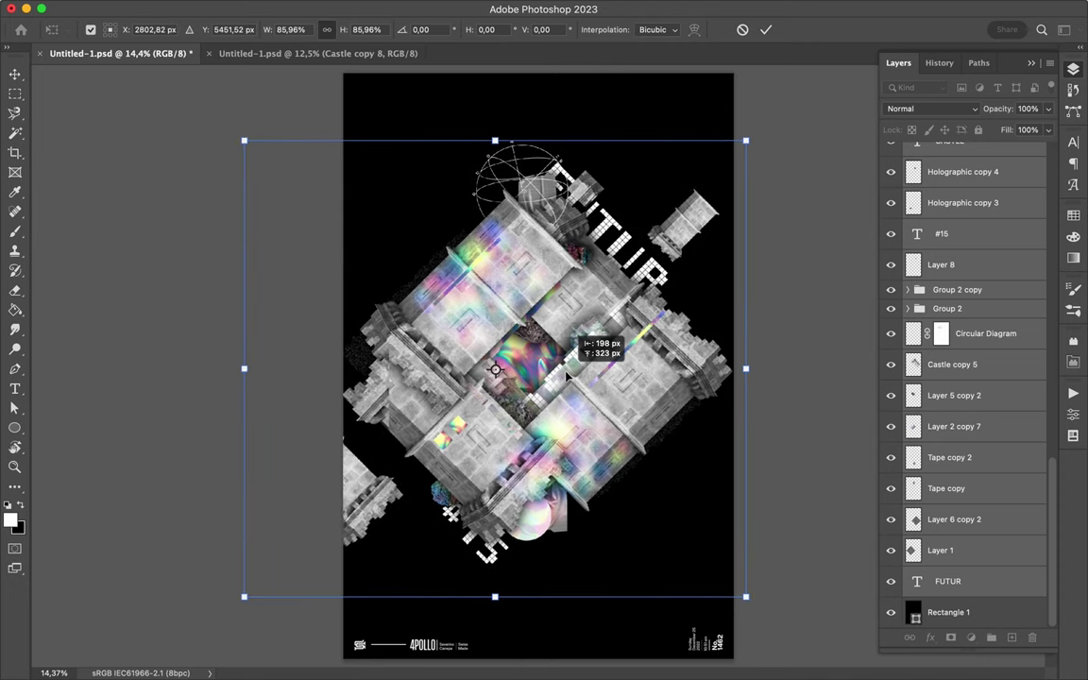
{"action": "left_click_drag", "start_coordinate": [565, 376], "coordinate": [566, 376]}
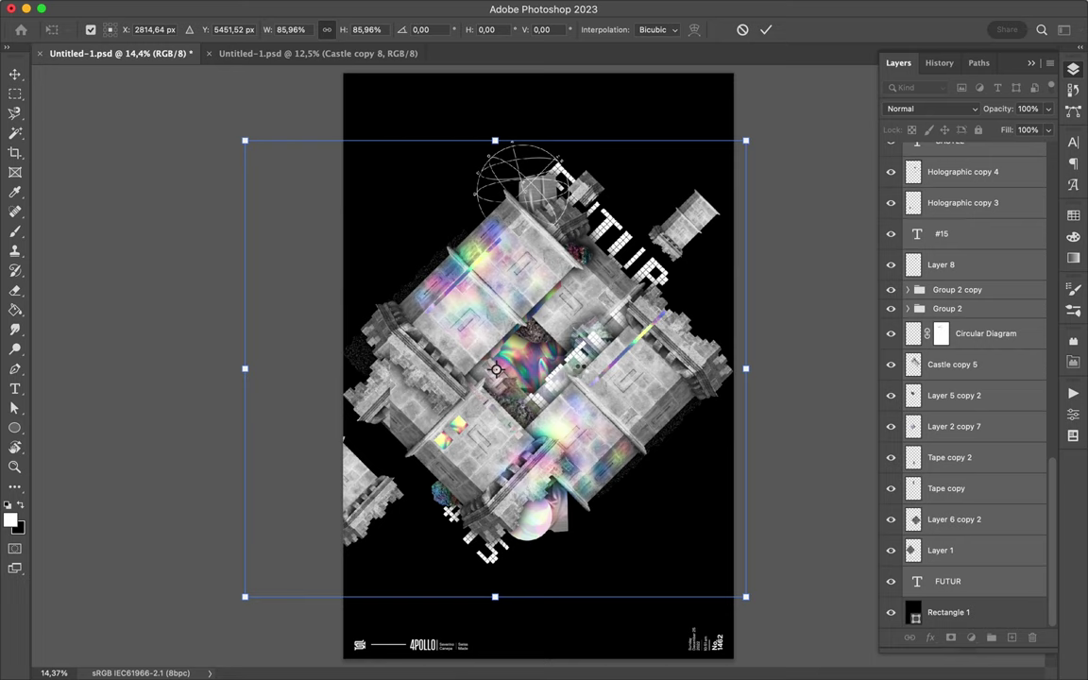
{"action": "key", "text": "Return"}
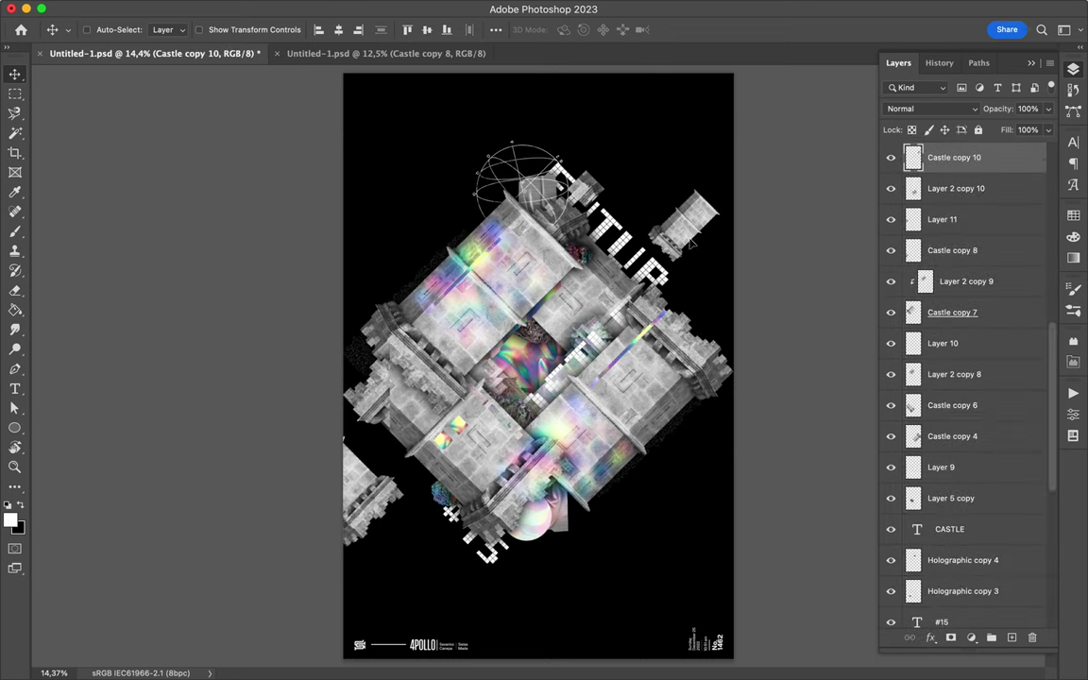
- Push the small castle fragment to the right edge and nudge the Layer 1 piece up-left
{"action": "left_click_drag", "start_coordinate": [693, 244], "coordinate": [723, 288]}
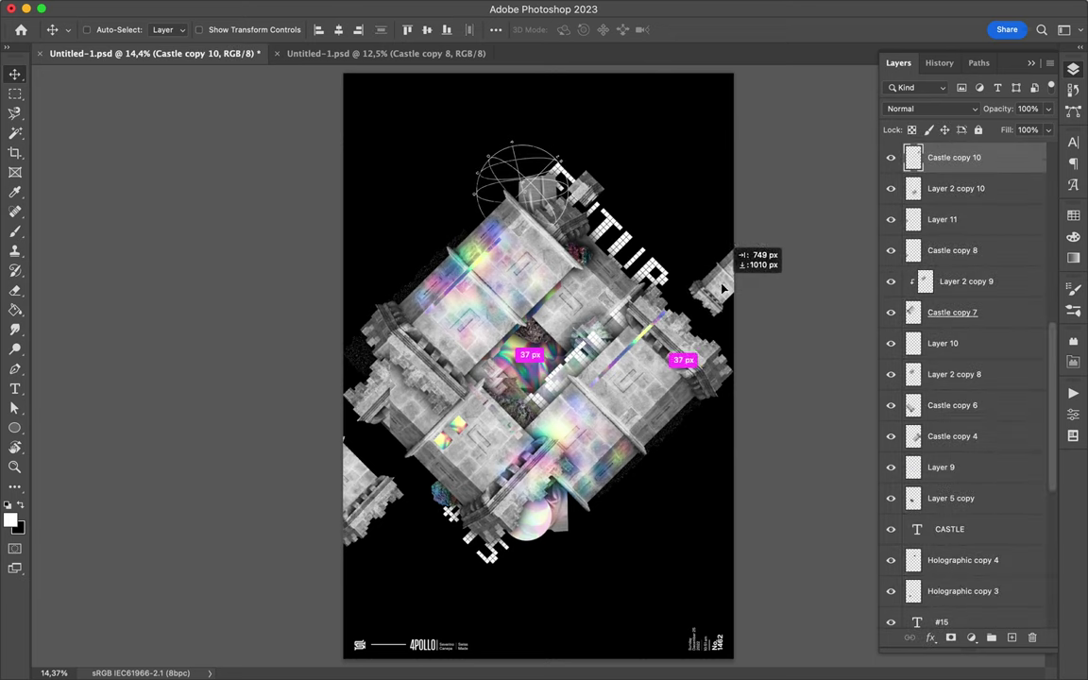
{"action": "left_click_drag", "start_coordinate": [723, 288], "coordinate": [735, 286]}
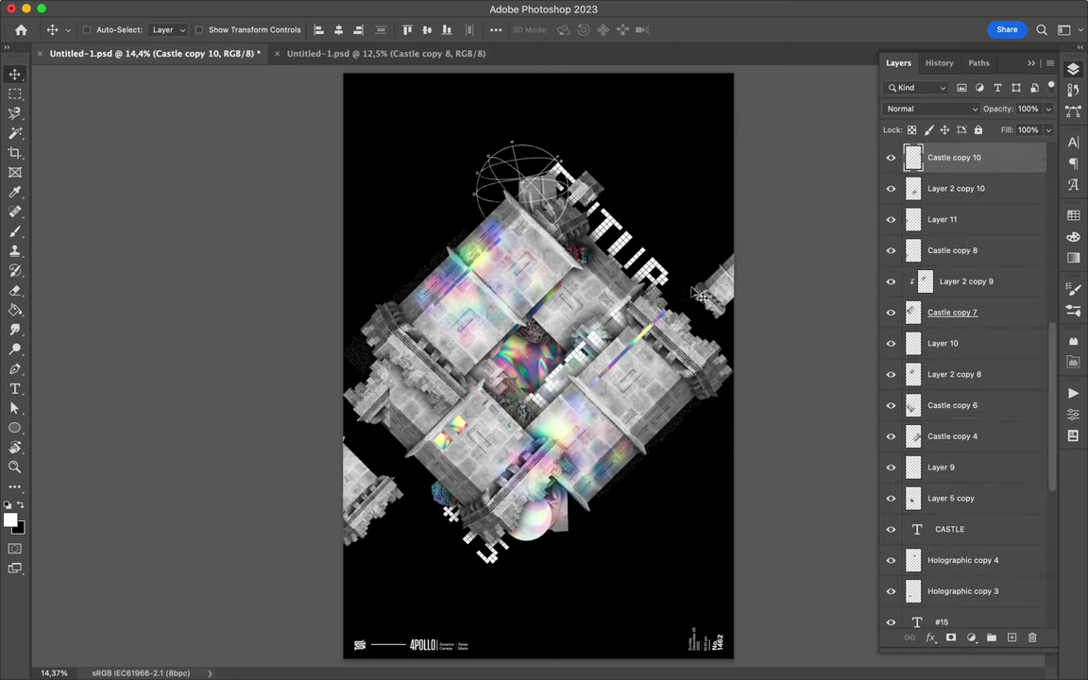
{"action": "left_click", "coordinate": [434, 266], "text": "ctrl"}
{"action": "mouse_move", "coordinate": [434, 265]}
{"action": "left_mouse_down"}
{"action": "mouse_move", "coordinate": [425, 254]}
{"action": "mouse_move", "coordinate": [501, 275]}
{"action": "left_mouse_up"}
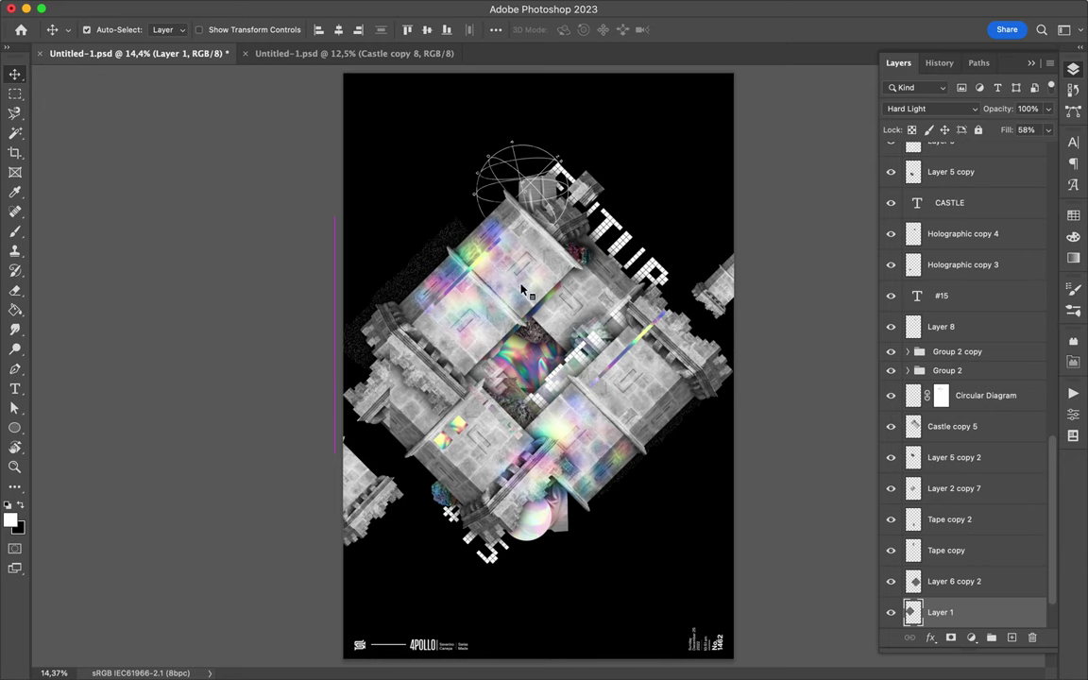
{"action": "left_click", "coordinate": [501, 281], "text": "ctrl"}
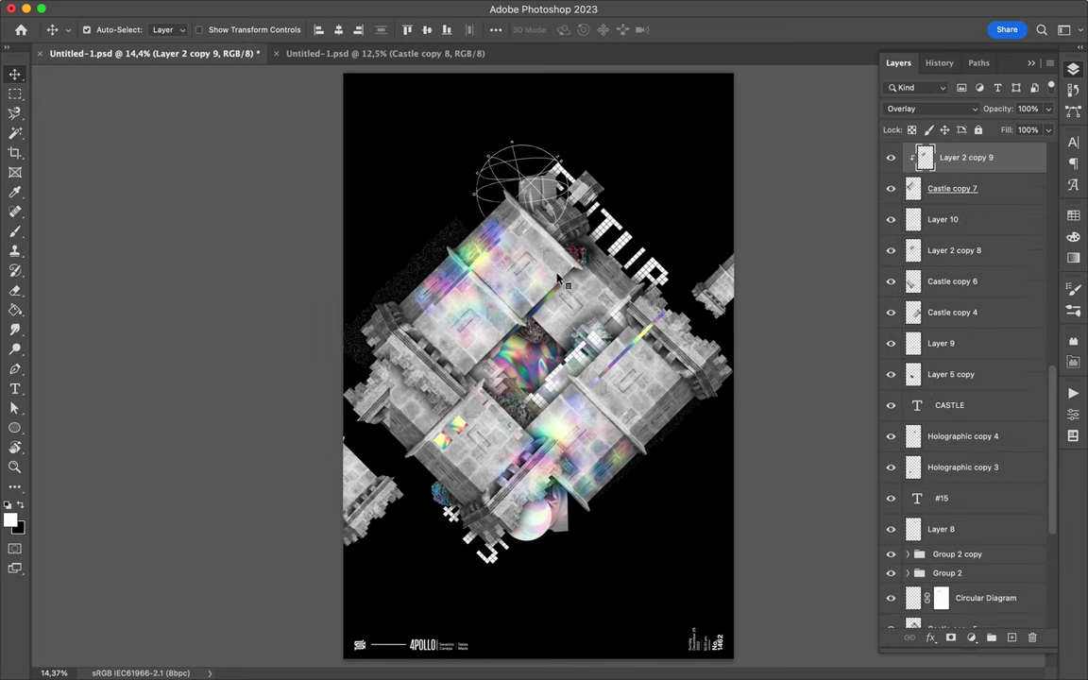
{"action": "left_click", "coordinate": [504, 234], "text": "ctrl+shift"}
- Duplicate and merge the two castle layers, rotate the new piece 90° and place it top-left
{"action": "mouse_move", "coordinate": [504, 234]}
{"action": "left_mouse_down"}
{"action": "mouse_move", "coordinate": [624, 246]}
{"action": "mouse_move", "coordinate": [618, 274]}
{"action": "left_mouse_up"}
{"action": "key", "text": "ctrl+e"}
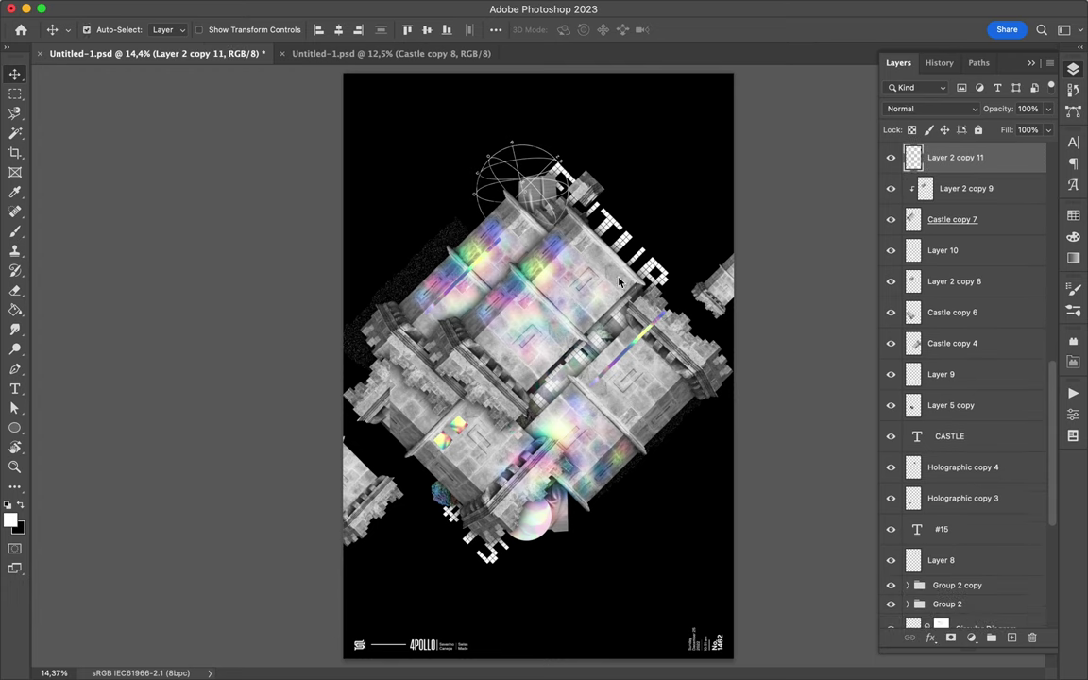
{"action": "key", "text": "ctrl"}
{"action": "key", "text": "ctrl+t"}
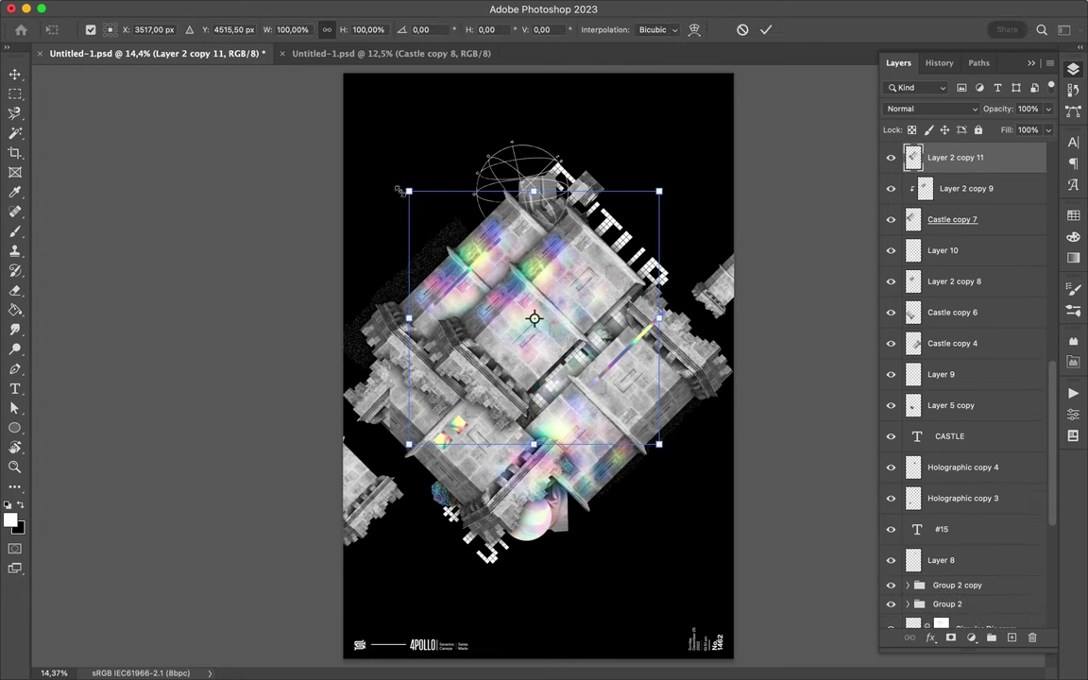
{"action": "left_click_drag", "start_coordinate": [393, 182], "coordinate": [616, 229]}
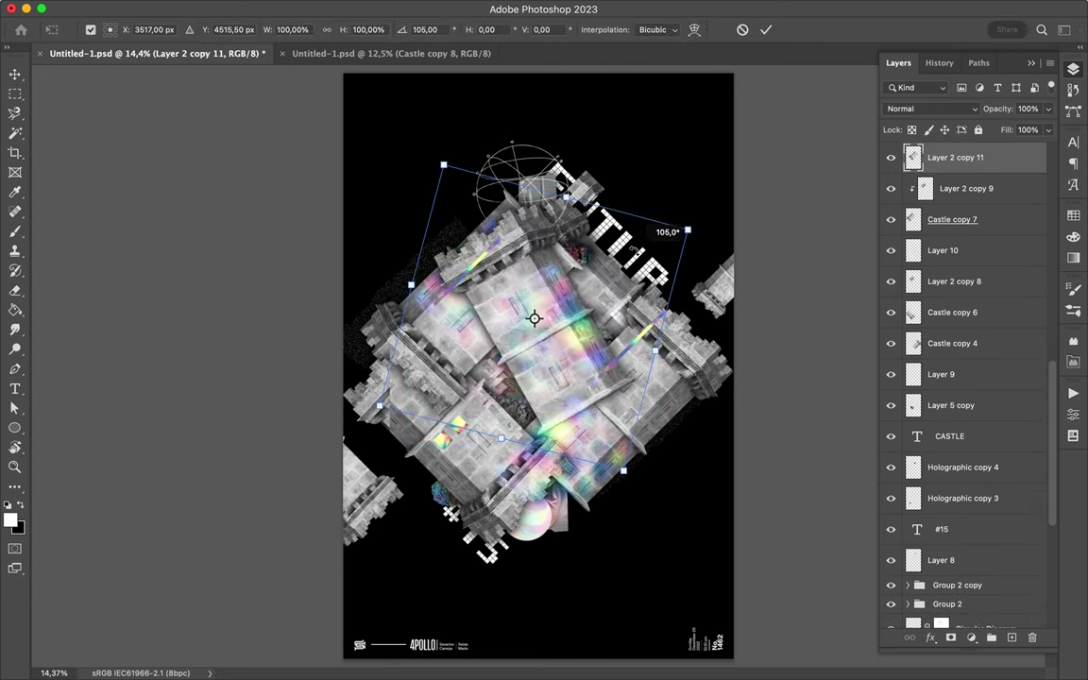
{"action": "left_click_drag", "start_coordinate": [552, 349], "coordinate": [477, 238]}
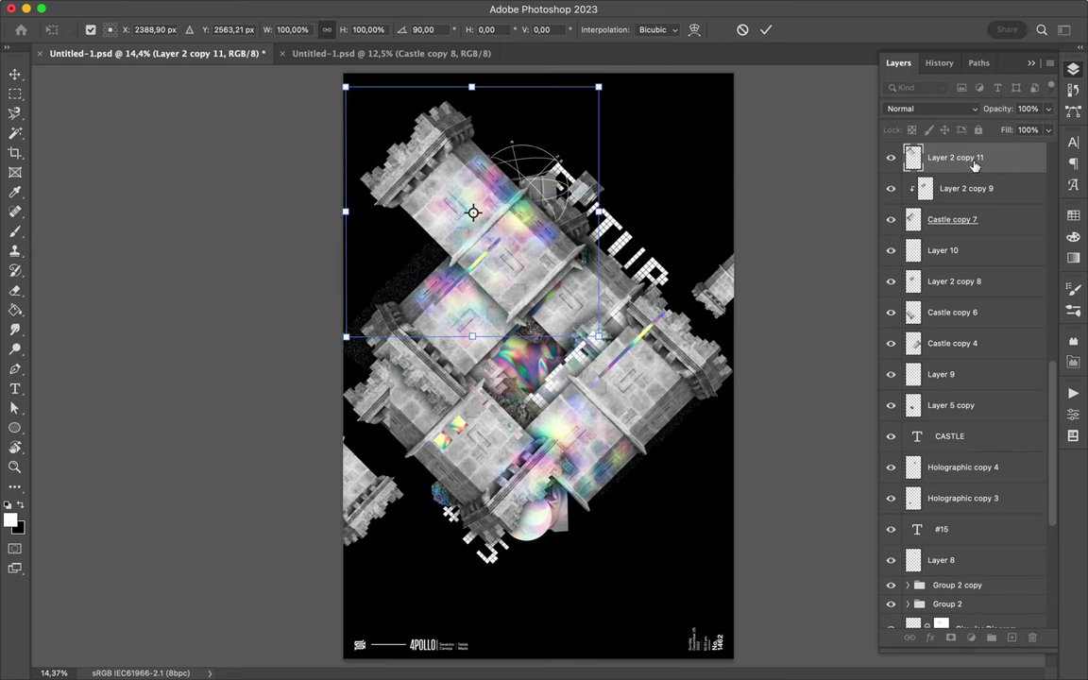
{"action": "key", "text": "Return"}
- Restack Layer 2 copy 11 beneath Layer 2 copy 7
{"action": "left_click_drag", "start_coordinate": [974, 188], "coordinate": [971, 541]}
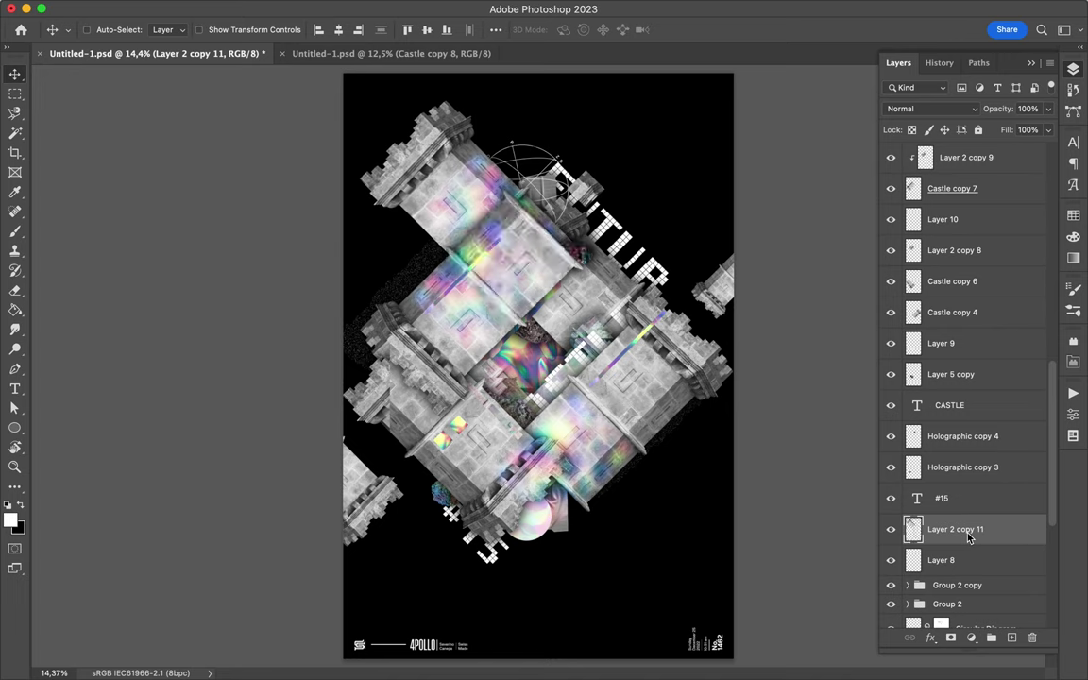
{"action": "scroll", "coordinate": [1051, 315], "scroll_direction": "down", "scroll_amount": 1}
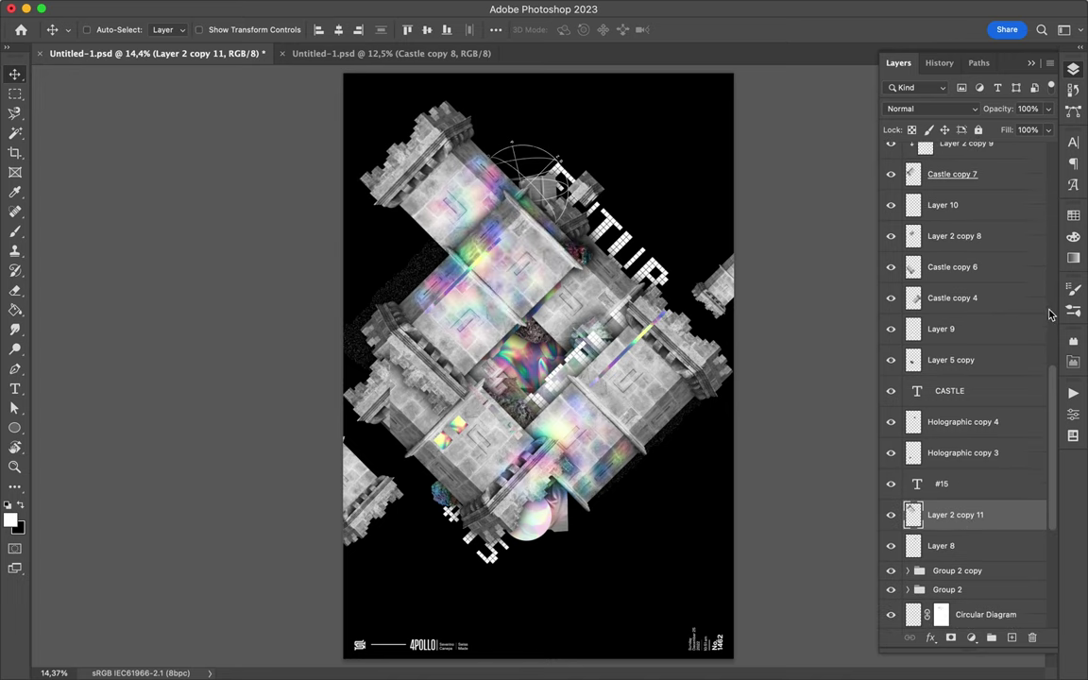
{"action": "scroll", "coordinate": [983, 298], "scroll_direction": "down", "scroll_amount": 5}
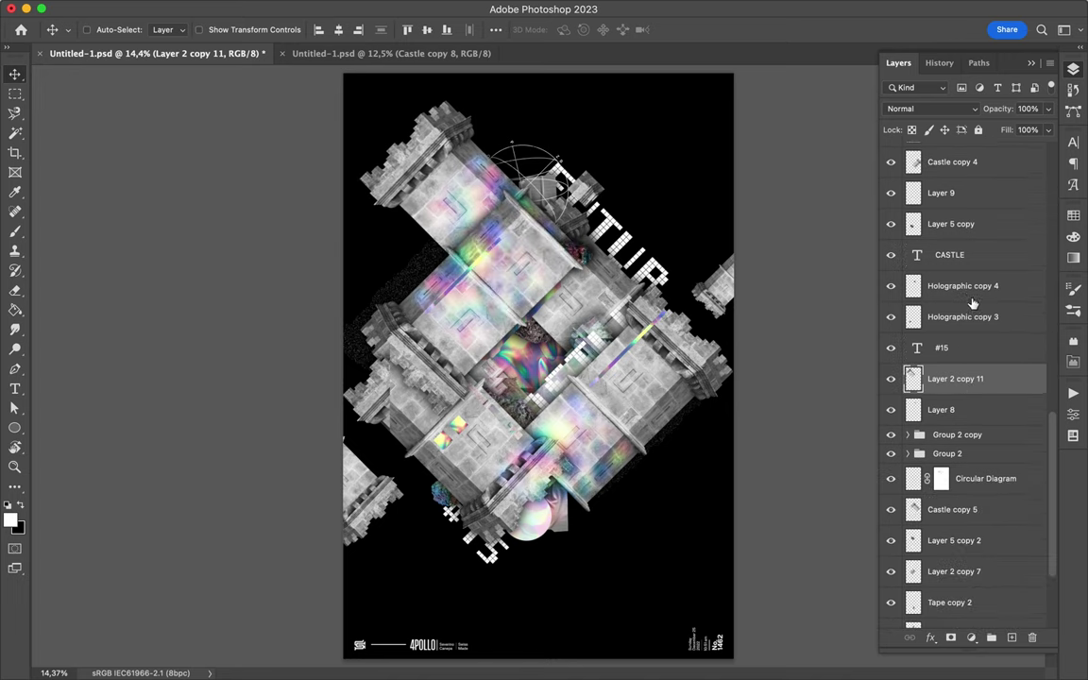
{"action": "left_click_drag", "start_coordinate": [983, 379], "coordinate": [987, 585]}
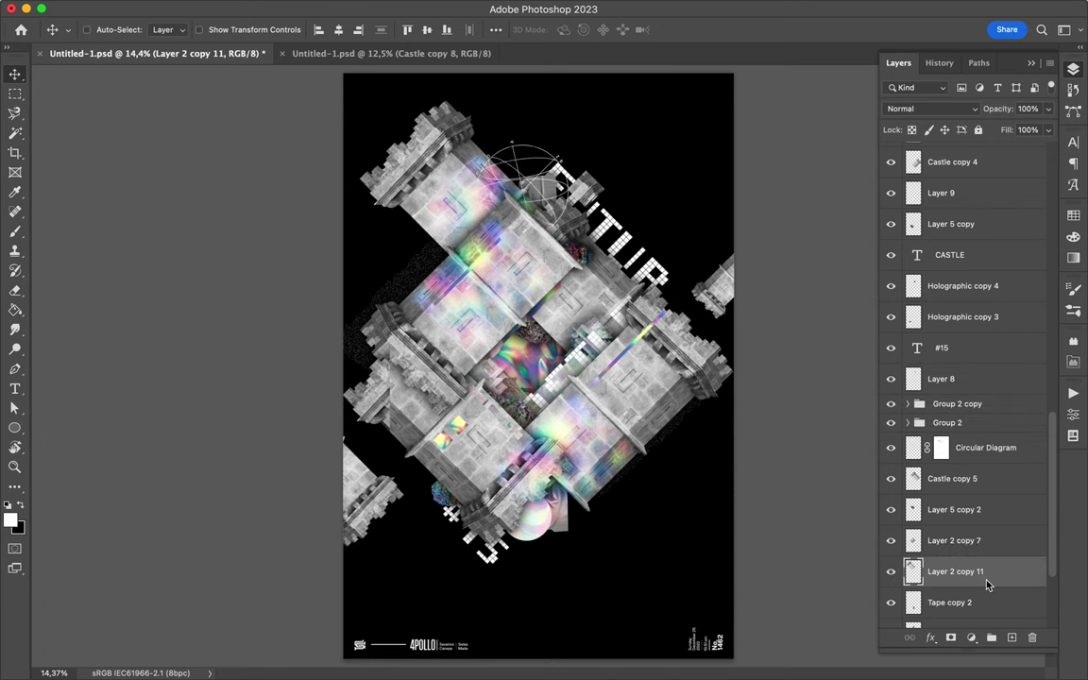
{"action": "scroll", "coordinate": [968, 447], "scroll_direction": "down", "scroll_amount": 5}
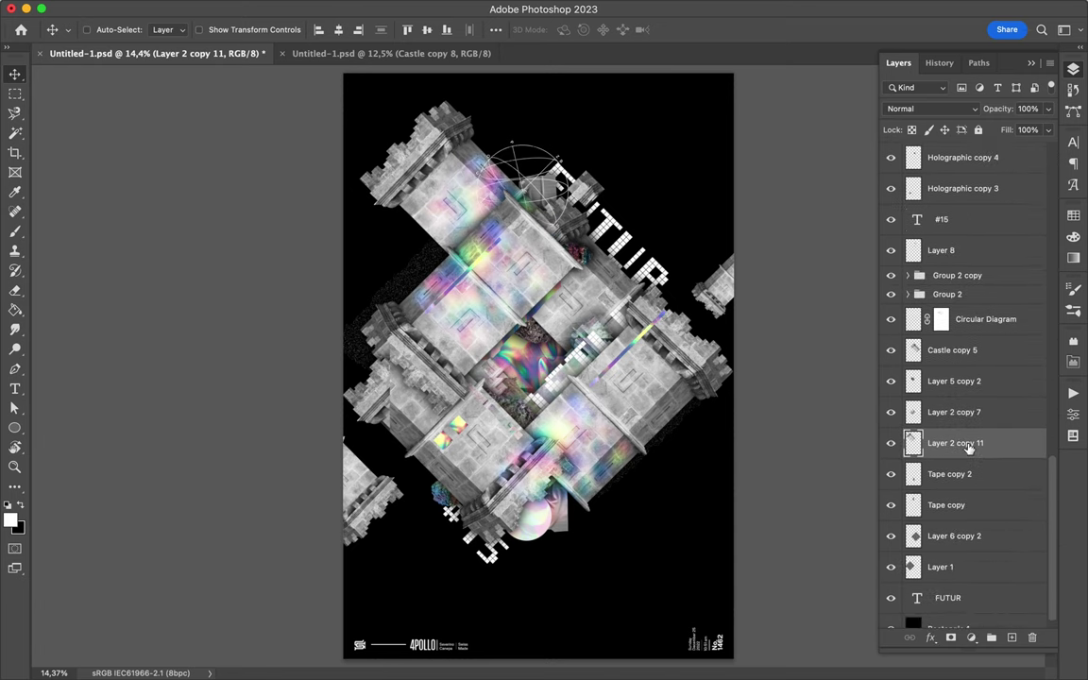
- Scale the upper castle piece to 78.71%, tuck it up-left, then drag out a duplicate
{"action": "key", "text": "ctrl+t"}
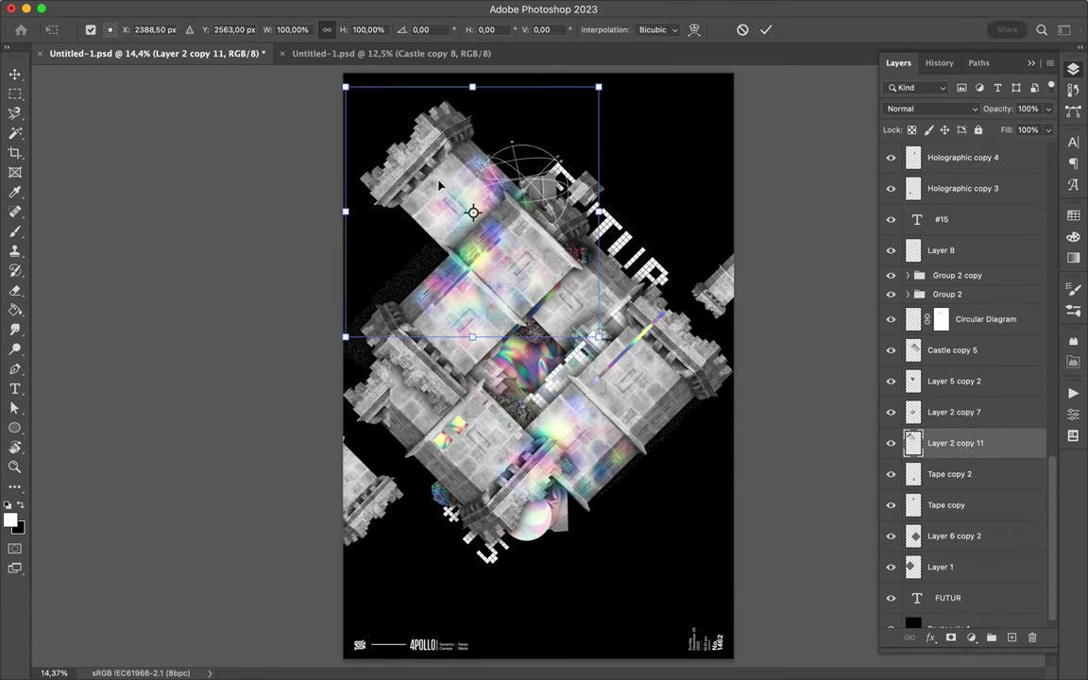
{"action": "left_click_drag", "start_coordinate": [346, 86], "coordinate": [400, 140]}
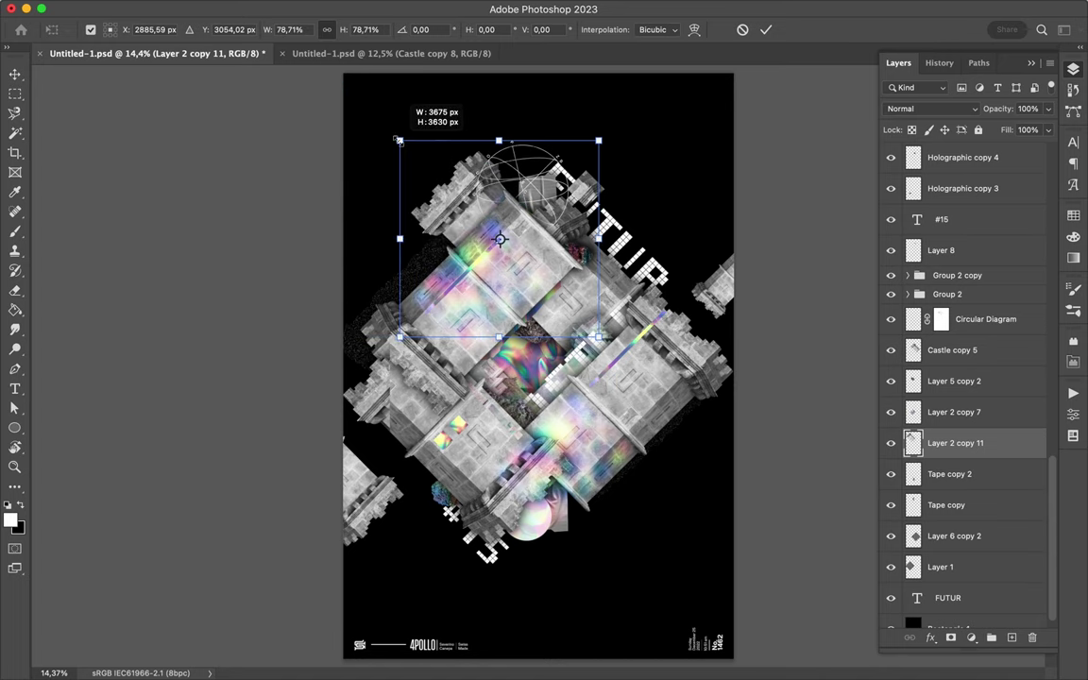
{"action": "left_click_drag", "start_coordinate": [444, 210], "coordinate": [449, 198]}
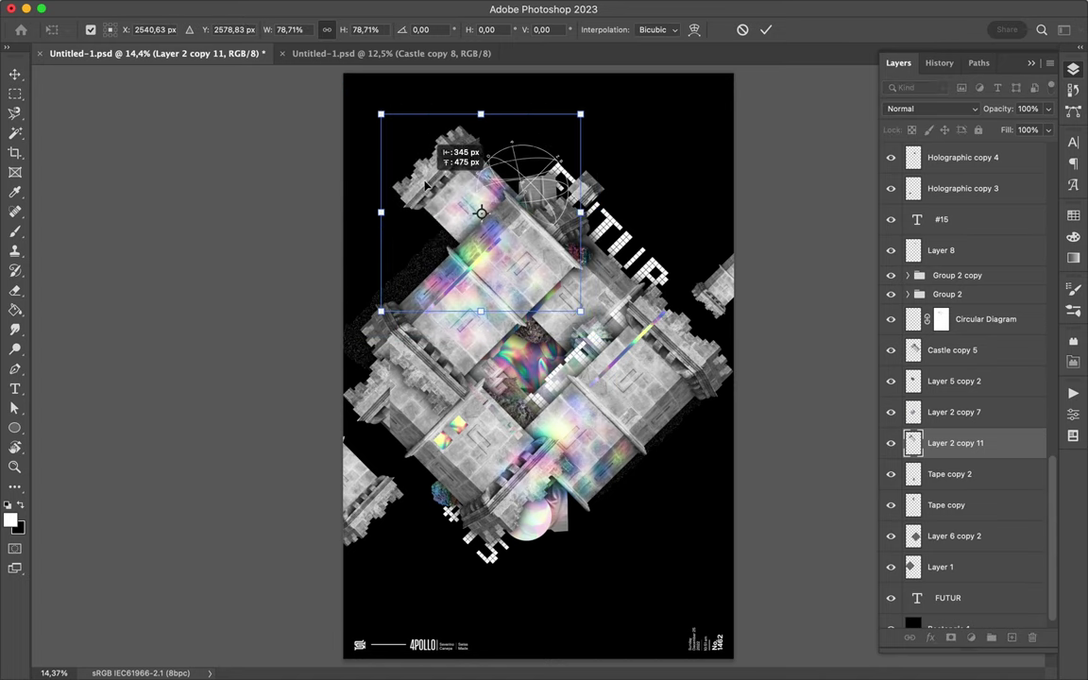
{"action": "key", "text": "Return"}
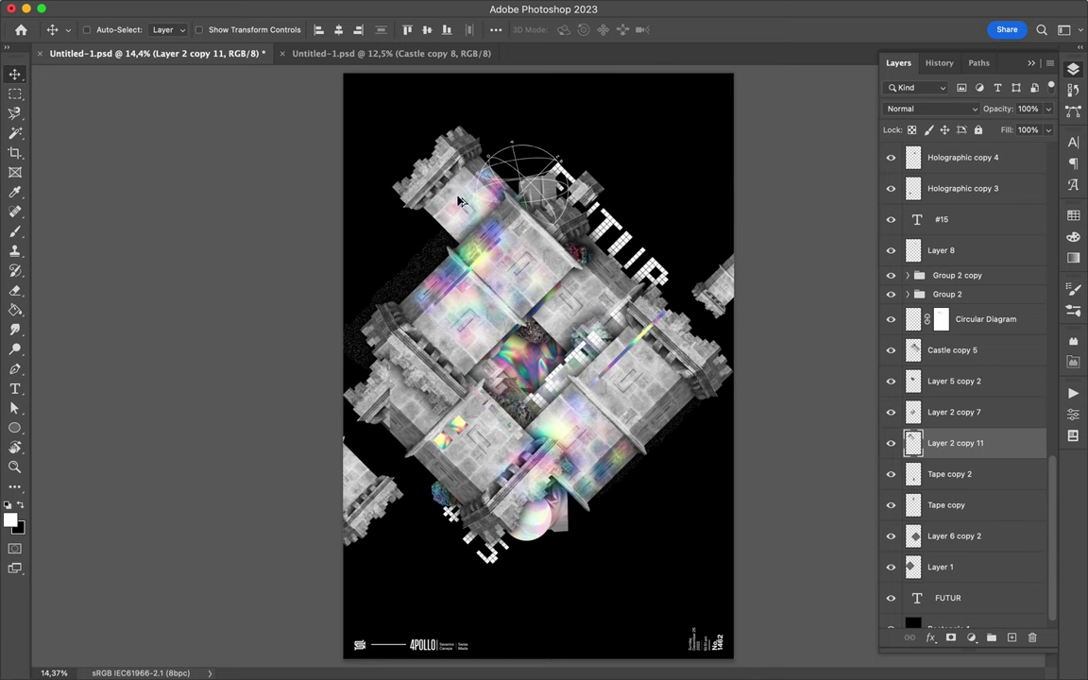
{"action": "left_click_drag", "start_coordinate": [458, 199], "coordinate": [546, 465]}
- Duplicate and rotate the castle piece, then restack Layer 2 copy 12 just above FUTUR
{"action": "key", "text": "ctrl+j"}
{"action": "key", "text": "ctrl+t"}
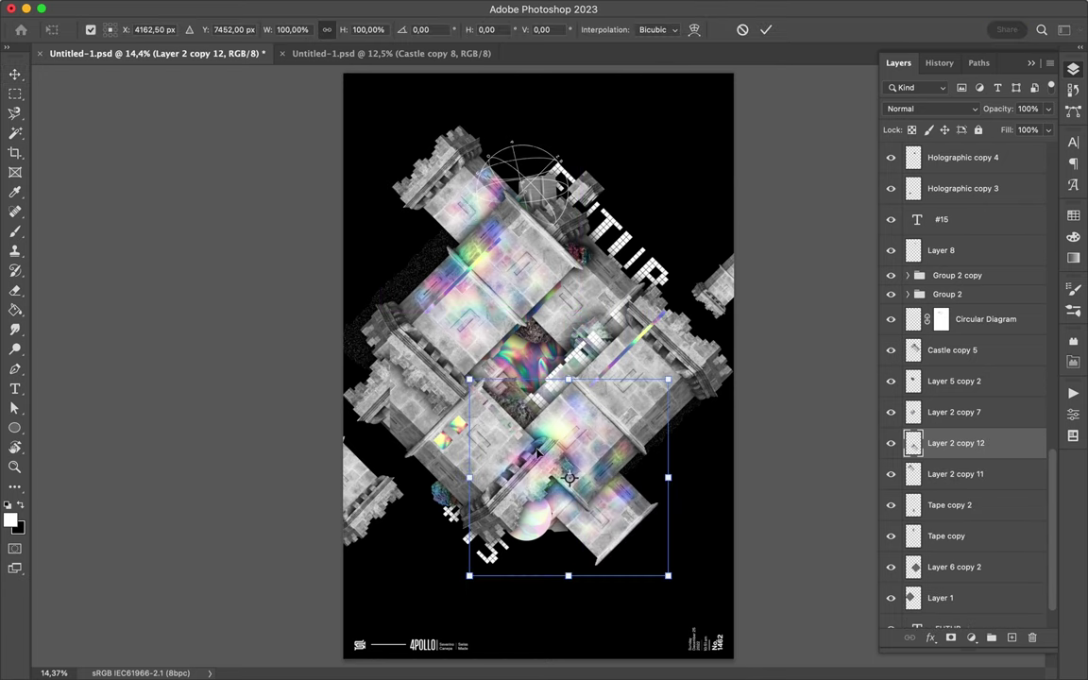
{"action": "left_click_drag", "start_coordinate": [463, 353], "coordinate": [727, 640]}
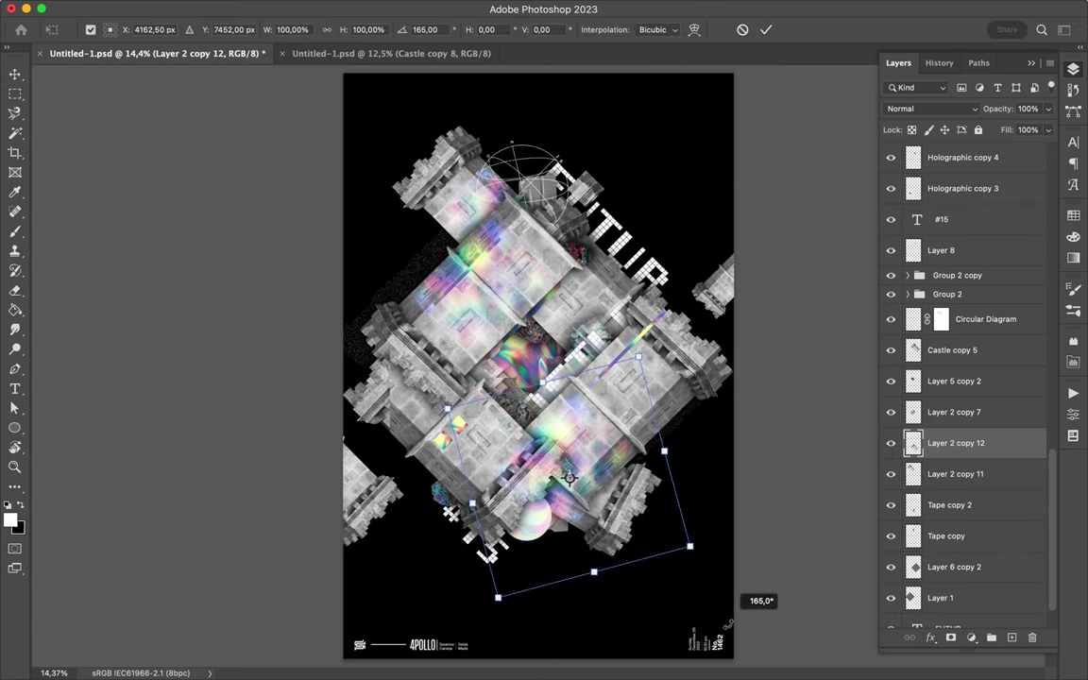
{"action": "key", "text": "Return"}
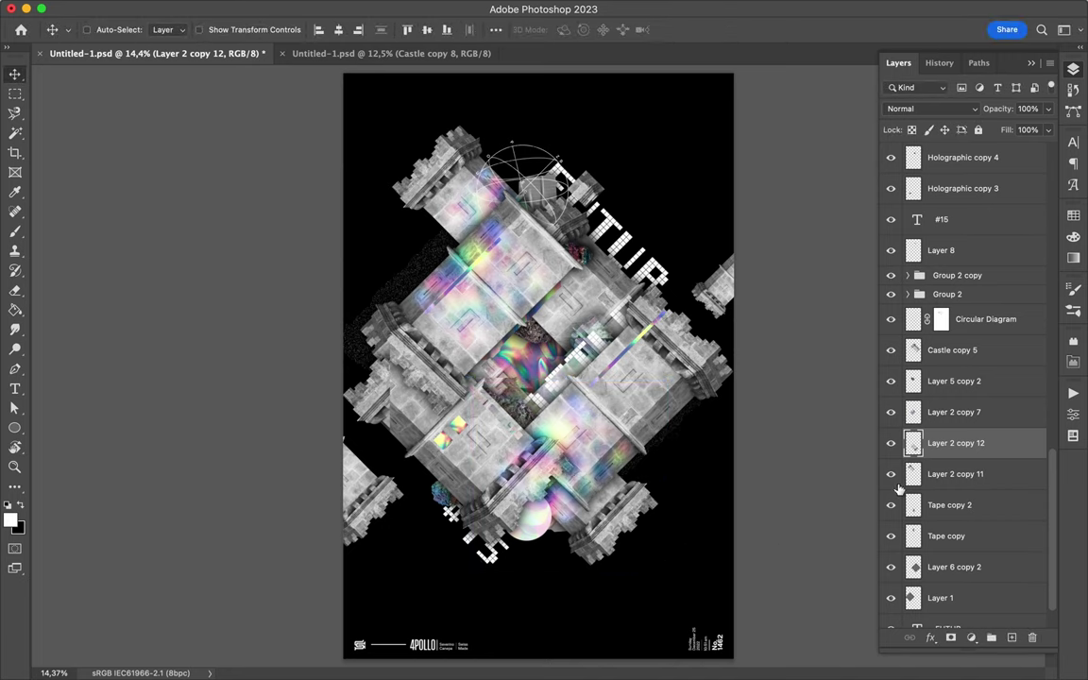
{"action": "left_click_drag", "start_coordinate": [929, 453], "coordinate": [929, 570]}
{"action": "left_click_drag", "start_coordinate": [930, 589], "coordinate": [931, 583]}
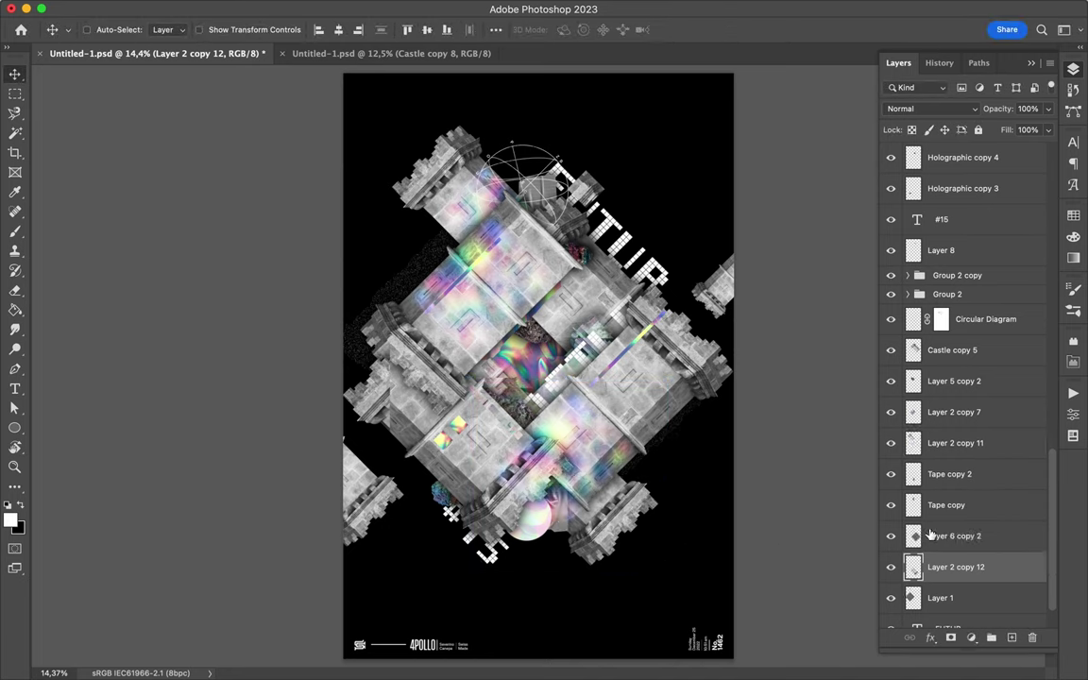
{"action": "scroll", "coordinate": [931, 548], "scroll_direction": "down", "scroll_amount": 2}
{"action": "left_click_drag", "start_coordinate": [931, 529], "coordinate": [921, 565]}
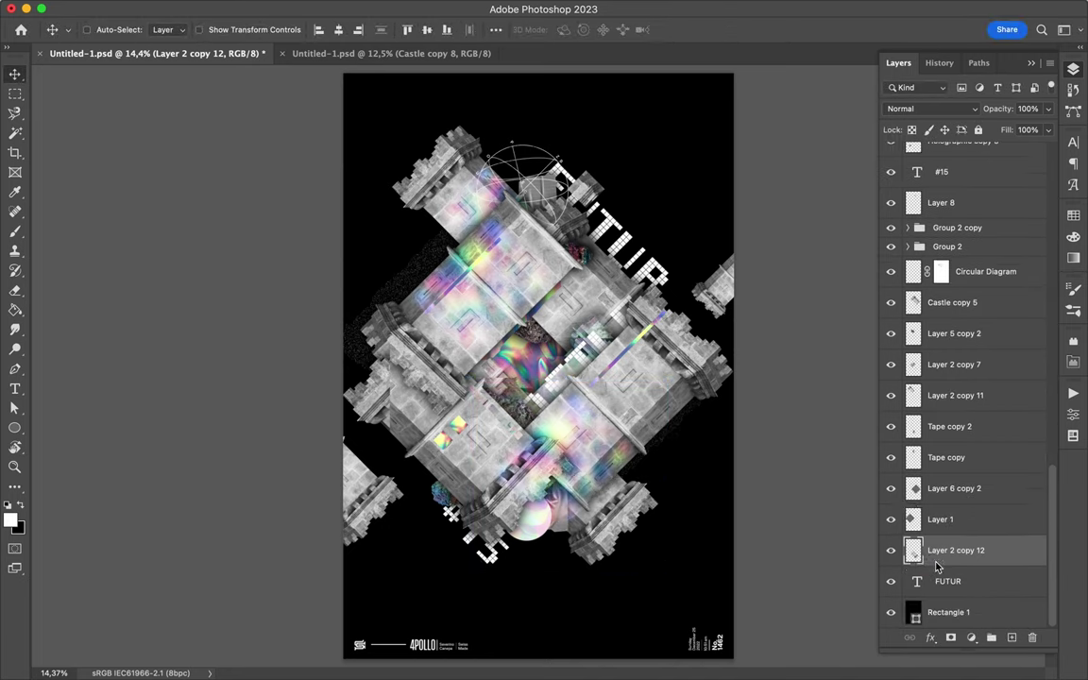
- Move Layer 2 copy 12 down-right, scale it to 77.47%, and nudge it up-left
{"action": "left_click_drag", "start_coordinate": [635, 502], "coordinate": [652, 535]}
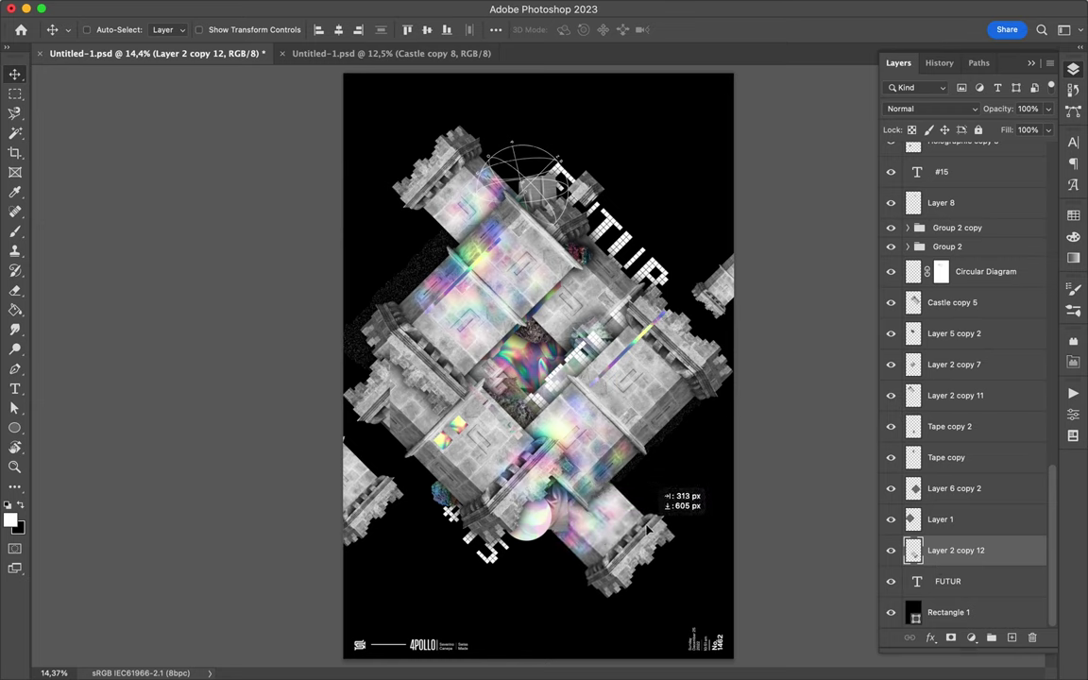
{"action": "key", "text": "ctrl+t"}
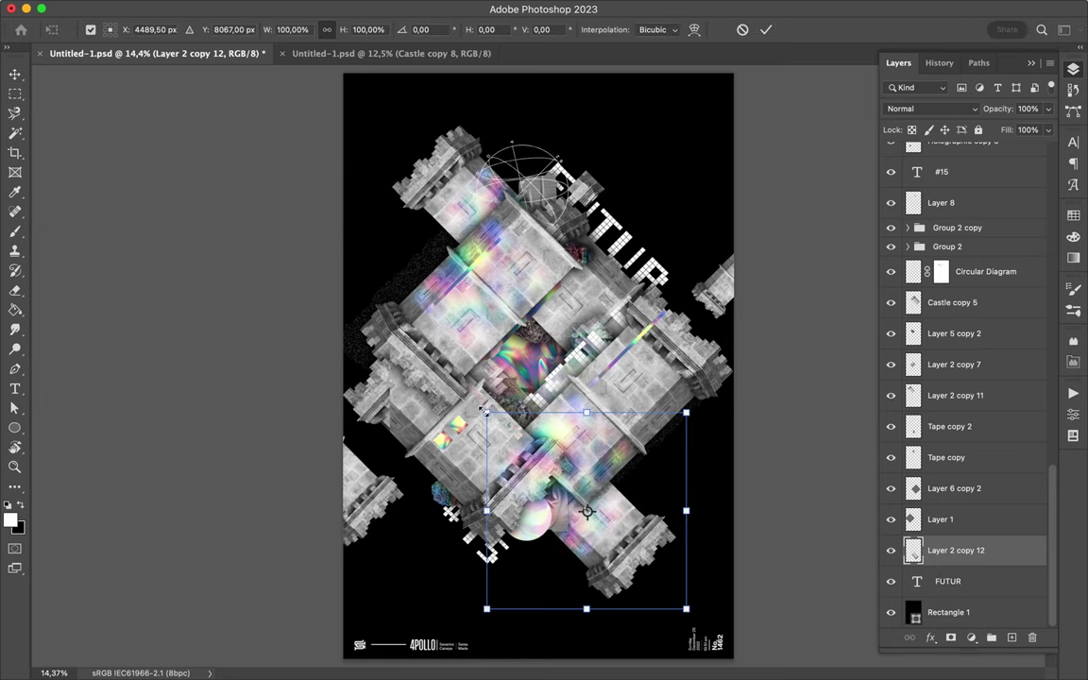
{"action": "left_click_drag", "start_coordinate": [489, 412], "coordinate": [529, 441]}
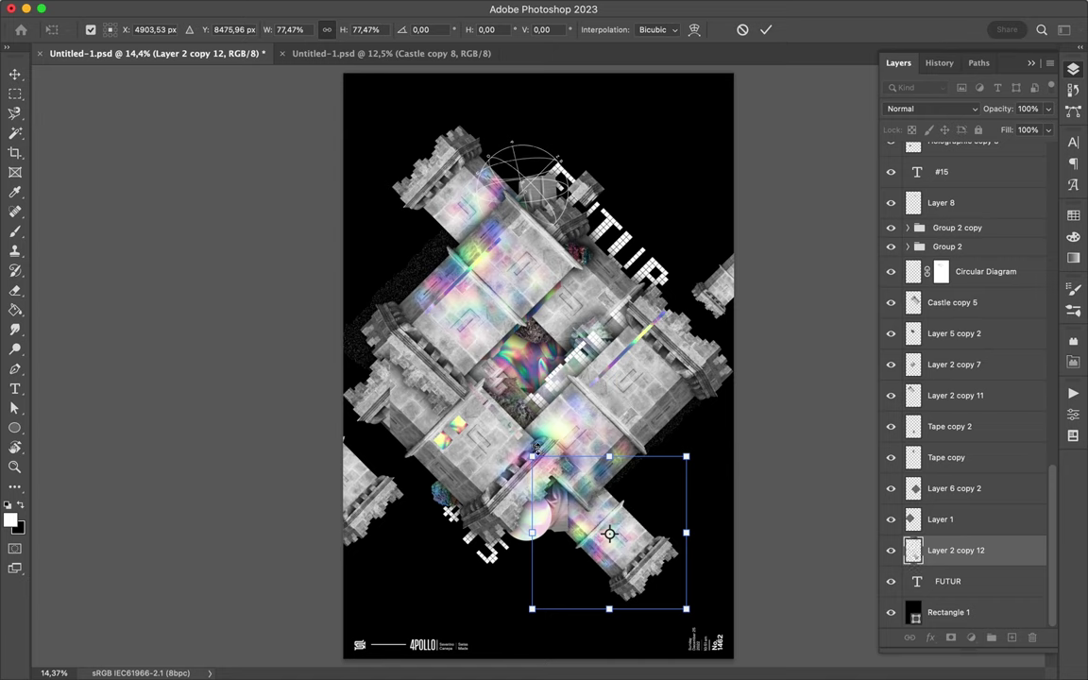
{"action": "key", "text": "Return"}
{"action": "left_click_drag", "start_coordinate": [606, 507], "coordinate": [580, 493]}
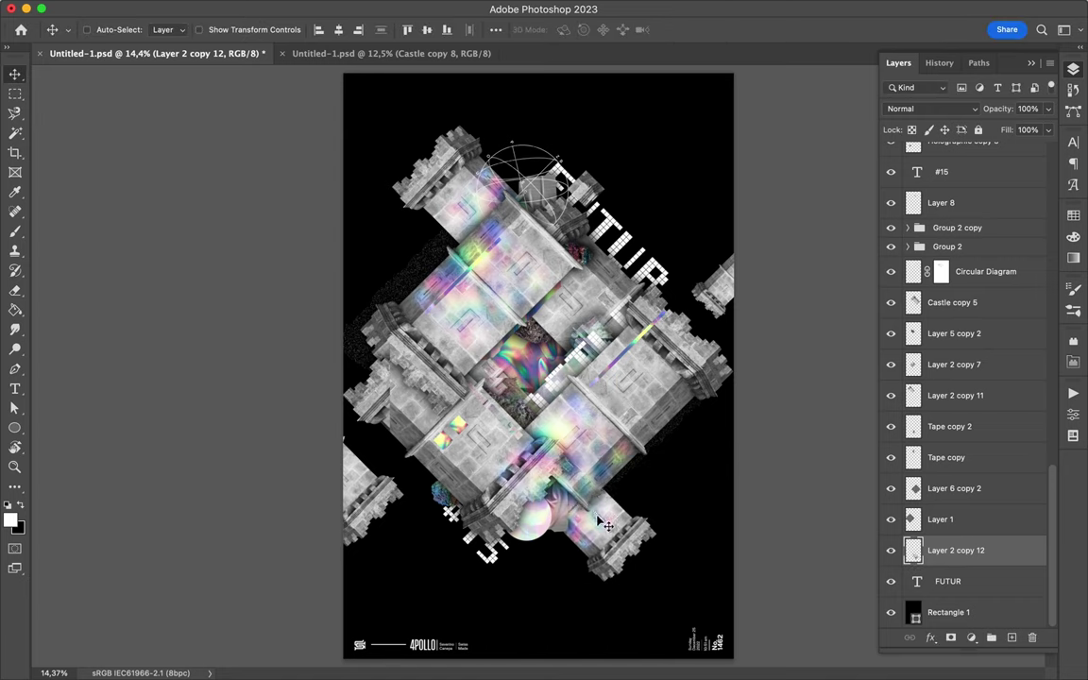
- Fine-tune the lower castle piece's position and save the PSD
{"action": "mouse_move", "coordinate": [580, 493]}
{"action": "left_mouse_down"}
{"action": "mouse_move", "coordinate": [602, 536]}
{"action": "mouse_move", "coordinate": [588, 537]}
{"action": "left_mouse_up"}
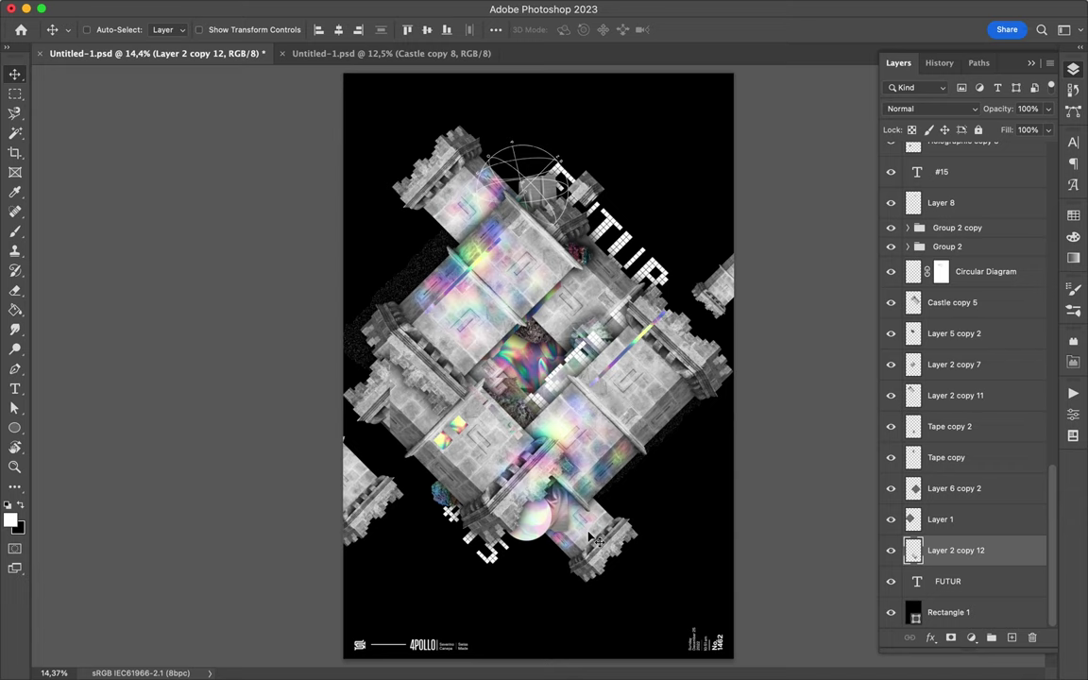
{"action": "key", "text": "ctrl+s"}
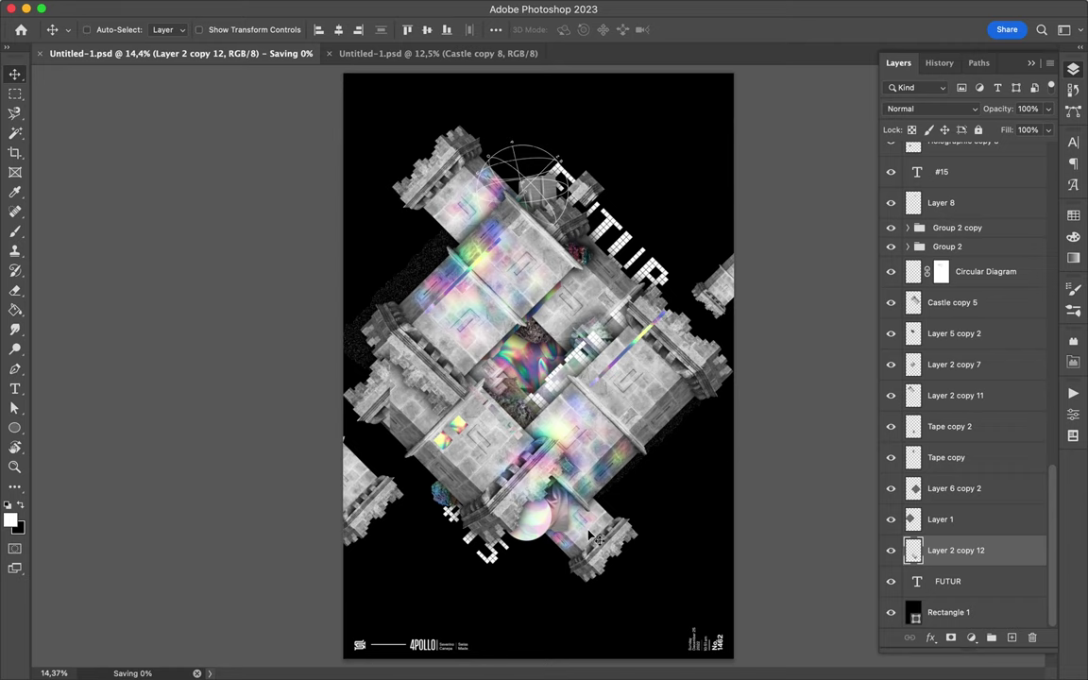
{"action": "left_click", "coordinate": [756, 8]}
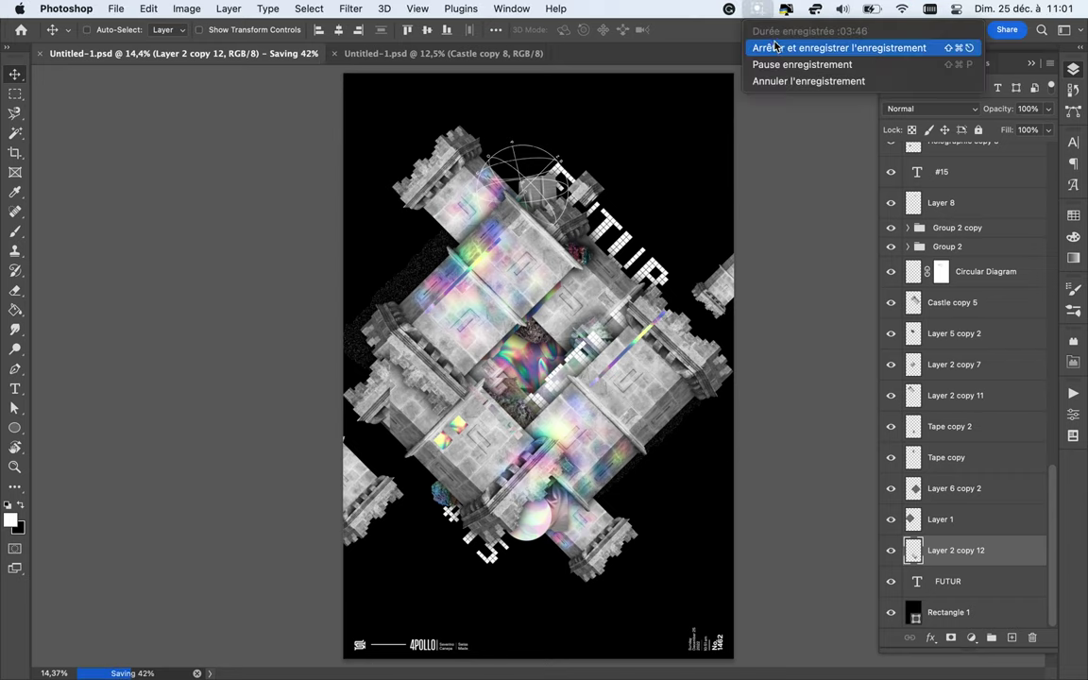
{"action": "left_click", "coordinate": [714, 39]}
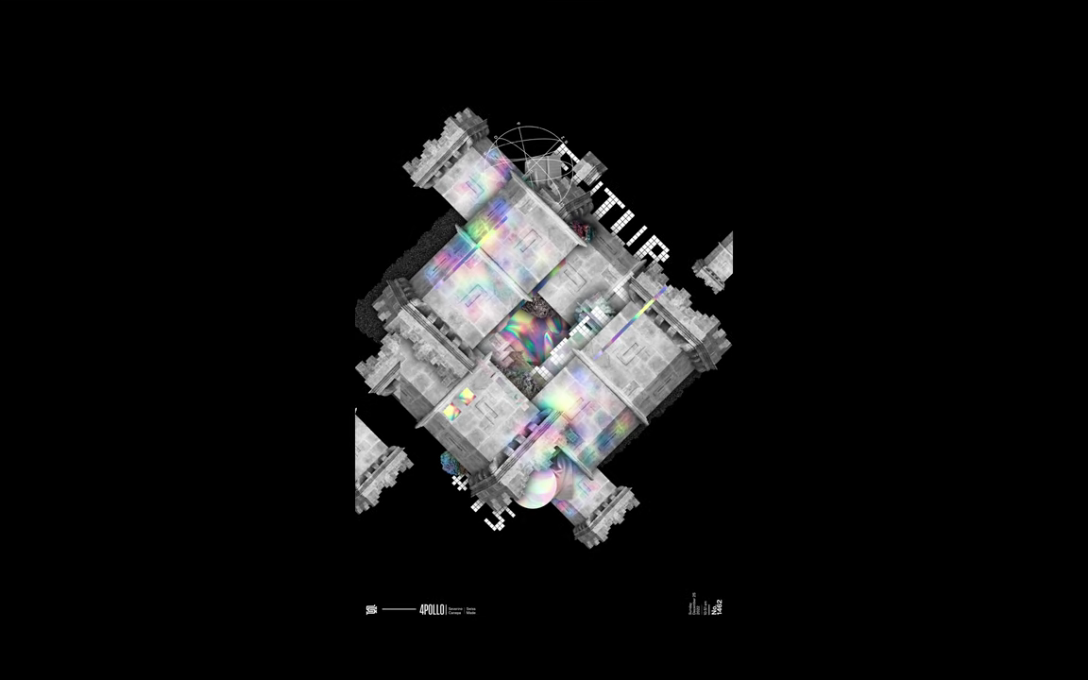